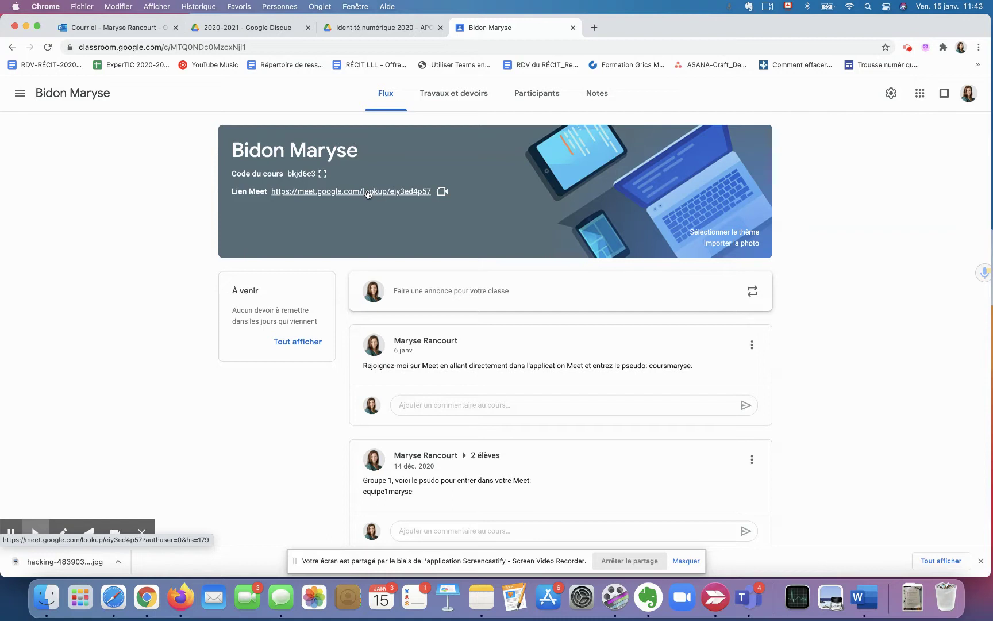
Join meeting eiy3ed4p57 from its link, dismiss the add-participants dialog and turn the camera on.
{"action": "left_click", "coordinate": [368, 191]}
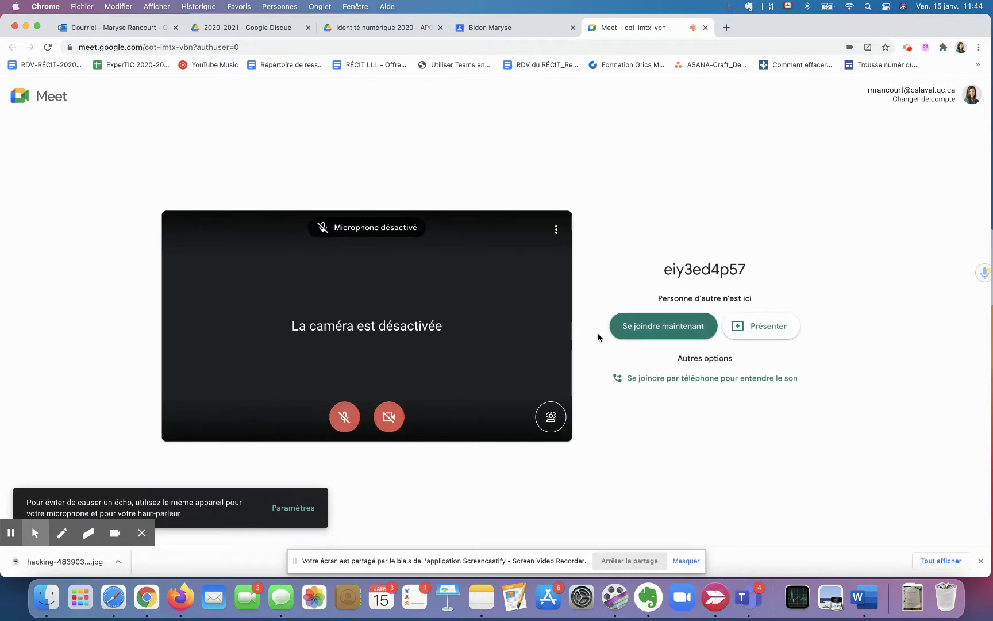
{"action": "left_click", "coordinate": [653, 334]}
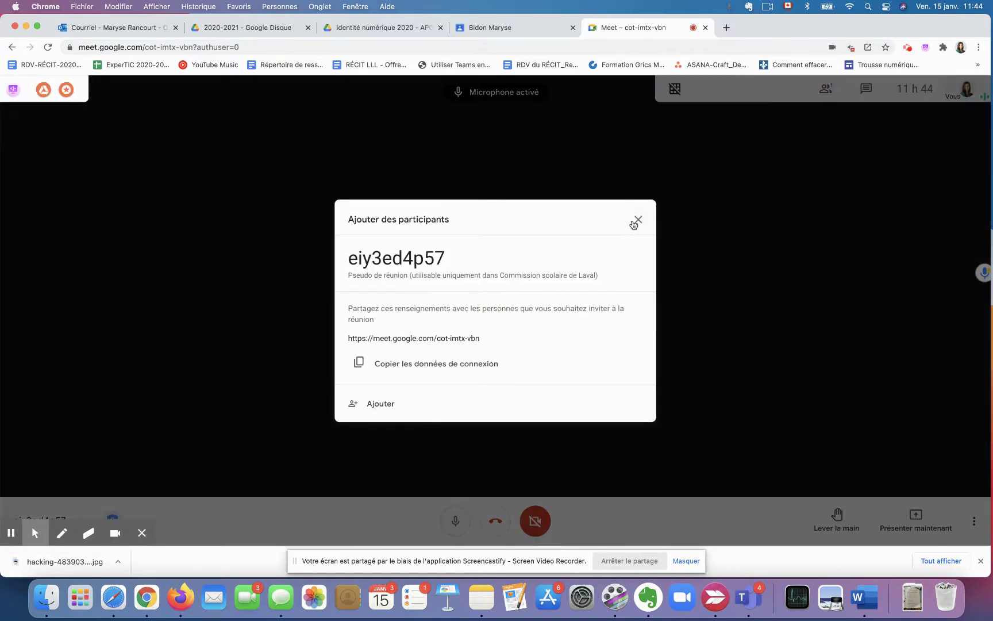
{"action": "left_click", "coordinate": [634, 222]}
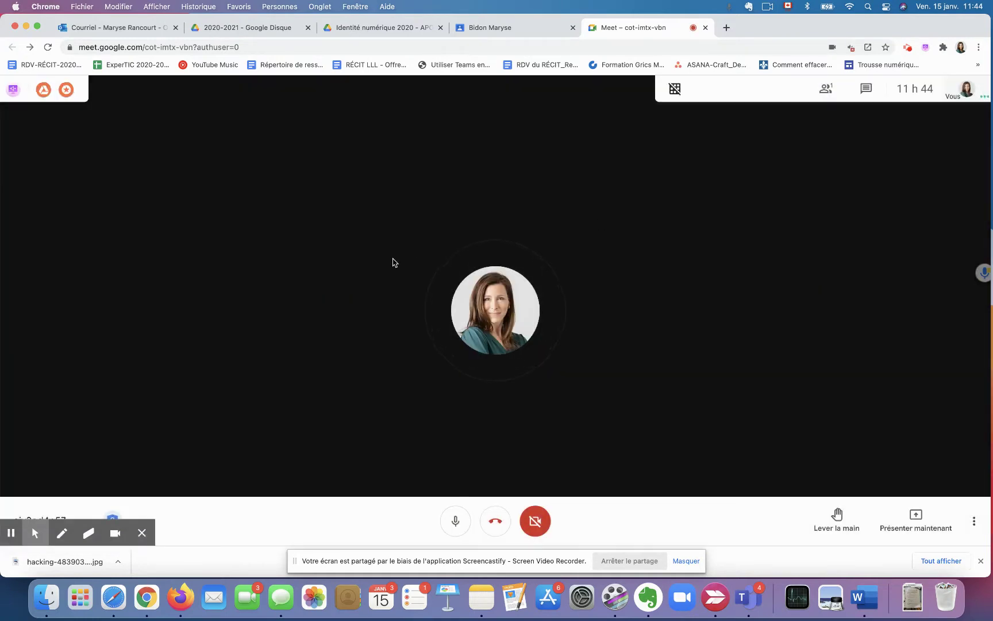
{"action": "left_click", "coordinate": [535, 521]}
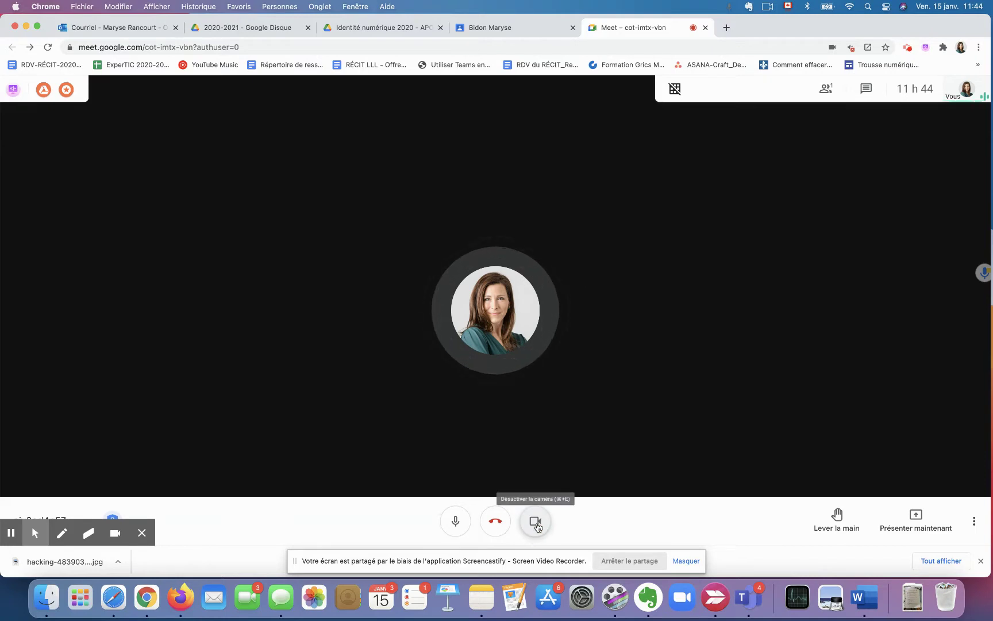
{"action": "left_click", "coordinate": [142, 533]}
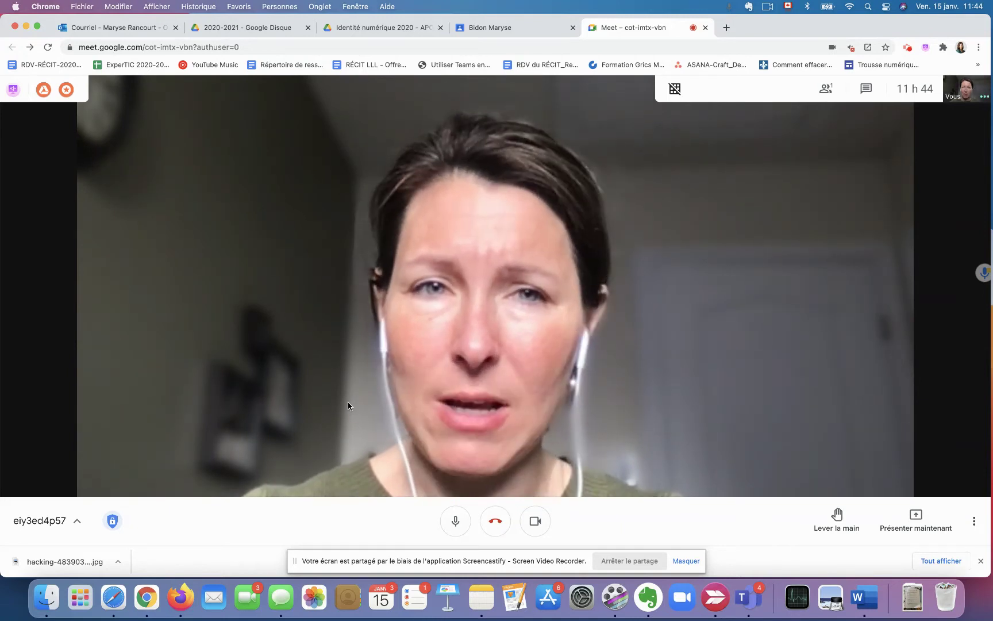
Switch off 'Accès rapide' and 'Envoyer des messages de clavardage' in Sécurité de la réunion.
{"action": "left_click", "coordinate": [115, 522]}
{"action": "left_click", "coordinate": [175, 313]}
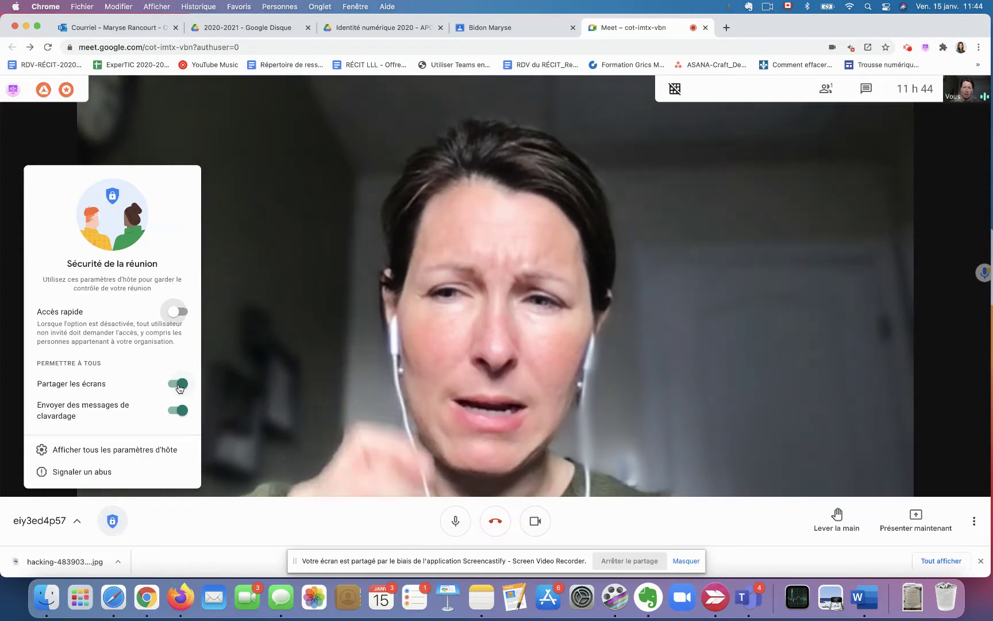
{"action": "left_click", "coordinate": [179, 410]}
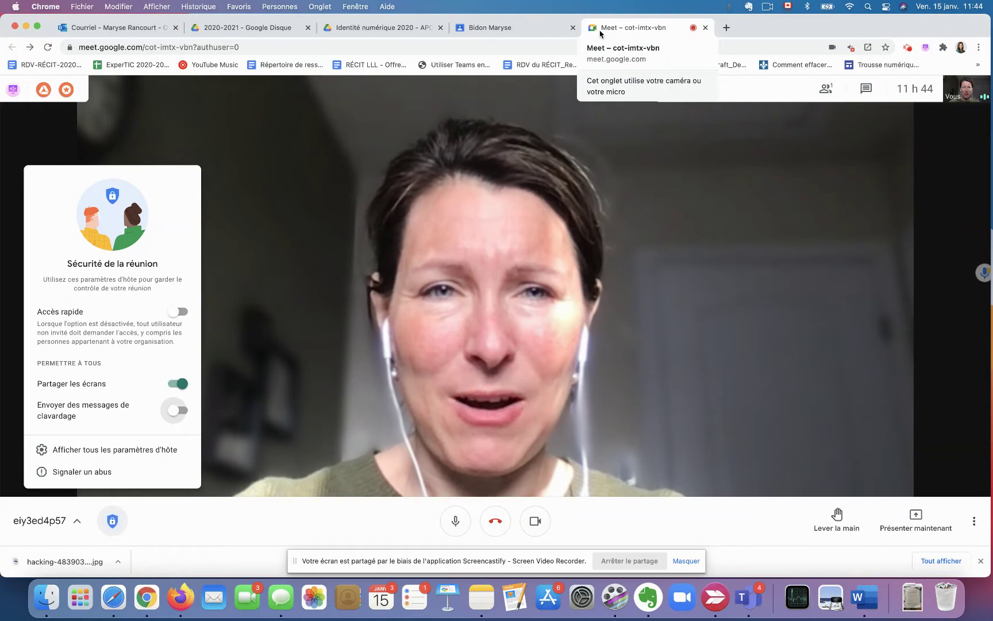
{"action": "right_click", "coordinate": [605, 30]}
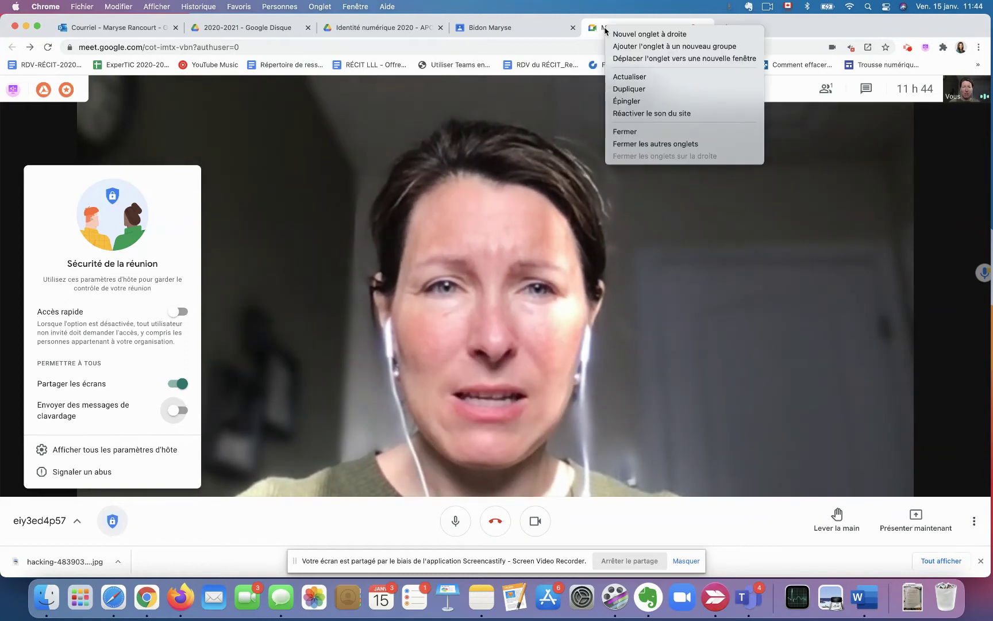
{"action": "left_click", "coordinate": [657, 113]}
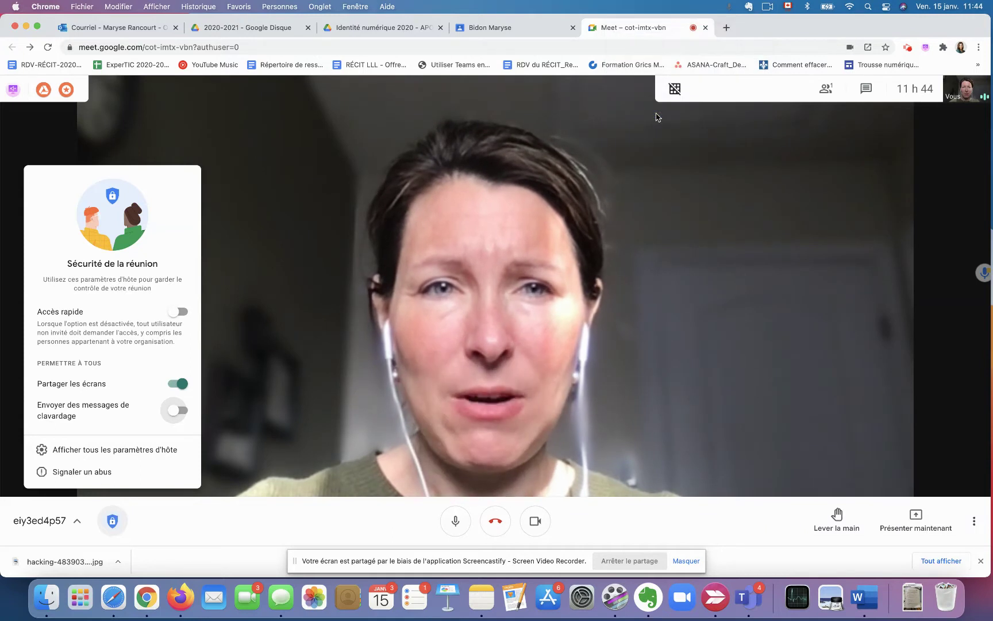
{"action": "right_click", "coordinate": [625, 29]}
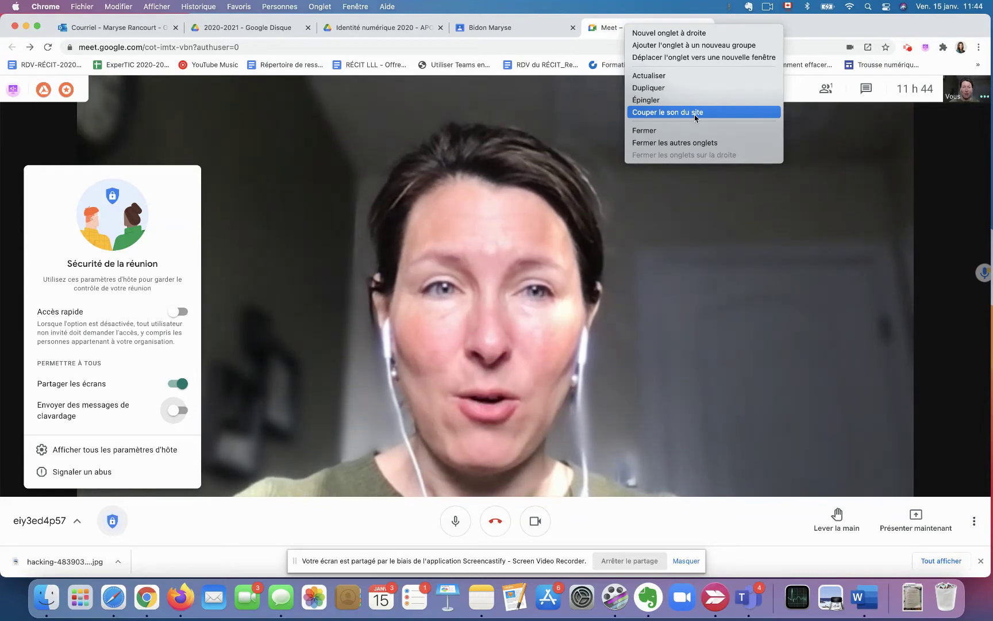
{"action": "left_click", "coordinate": [694, 113]}
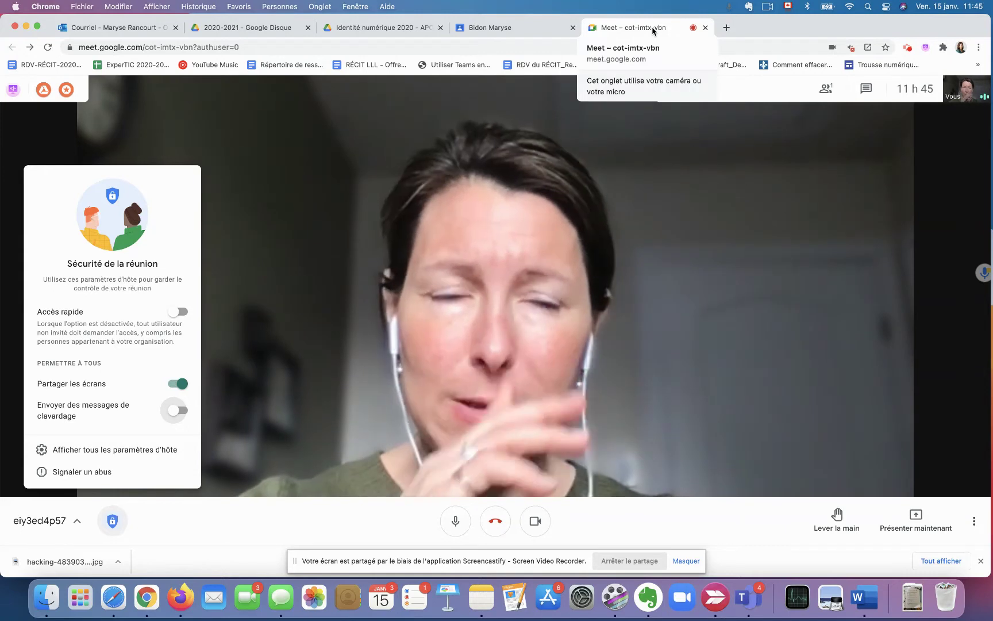
{"action": "left_click", "coordinate": [979, 47]}
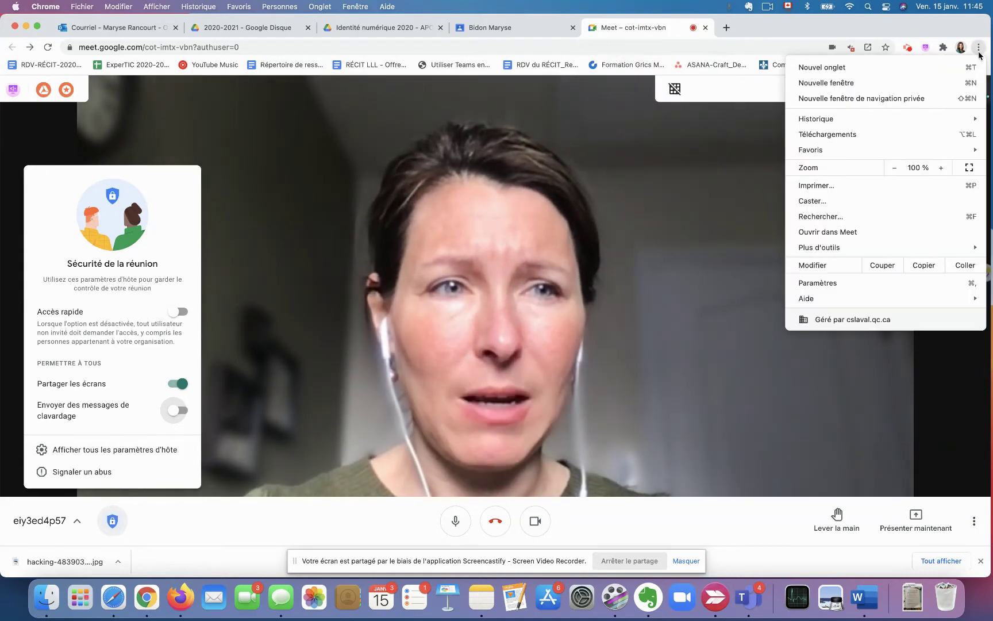
Open a new private browsing window and search for 'gogole'.
{"action": "left_click", "coordinate": [925, 104]}
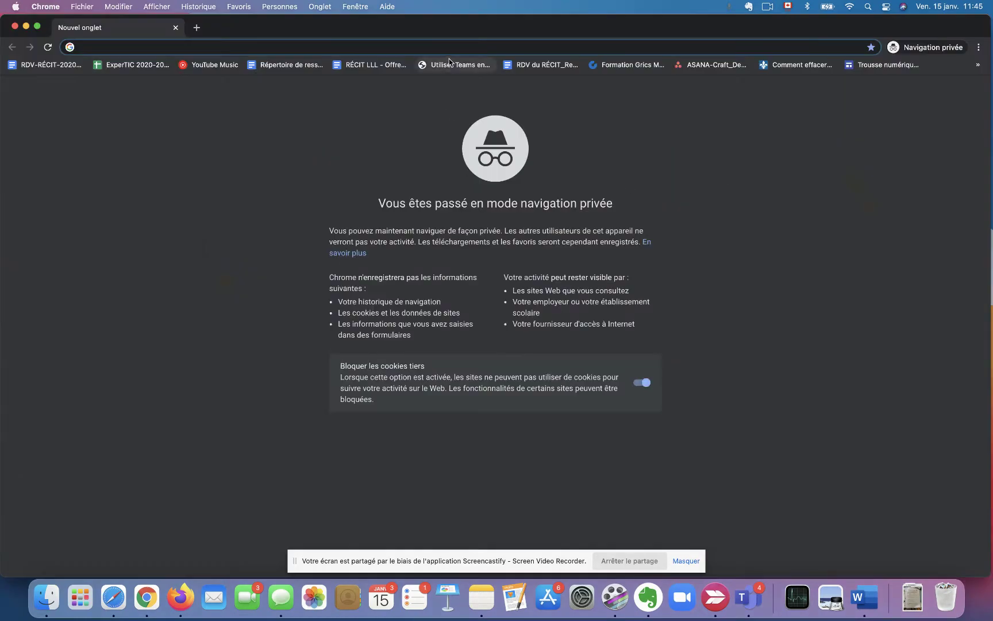
{"action": "type", "text": "gogole"}
{"action": "key", "text": "Return"}
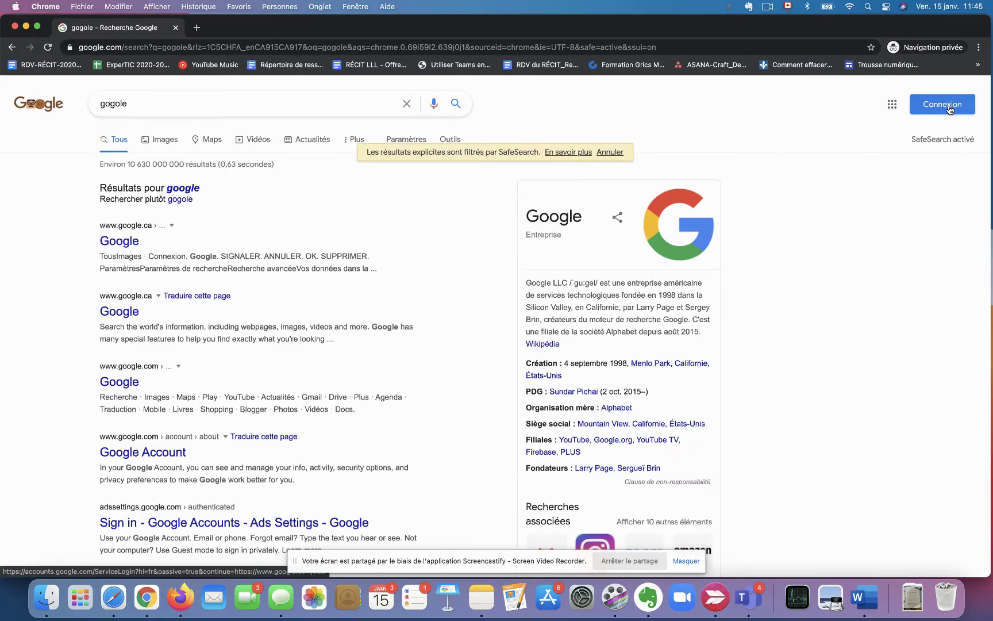
Sign in with the personal account's e-mail and password, then narrow the private window.
{"action": "left_click", "coordinate": [950, 108]}
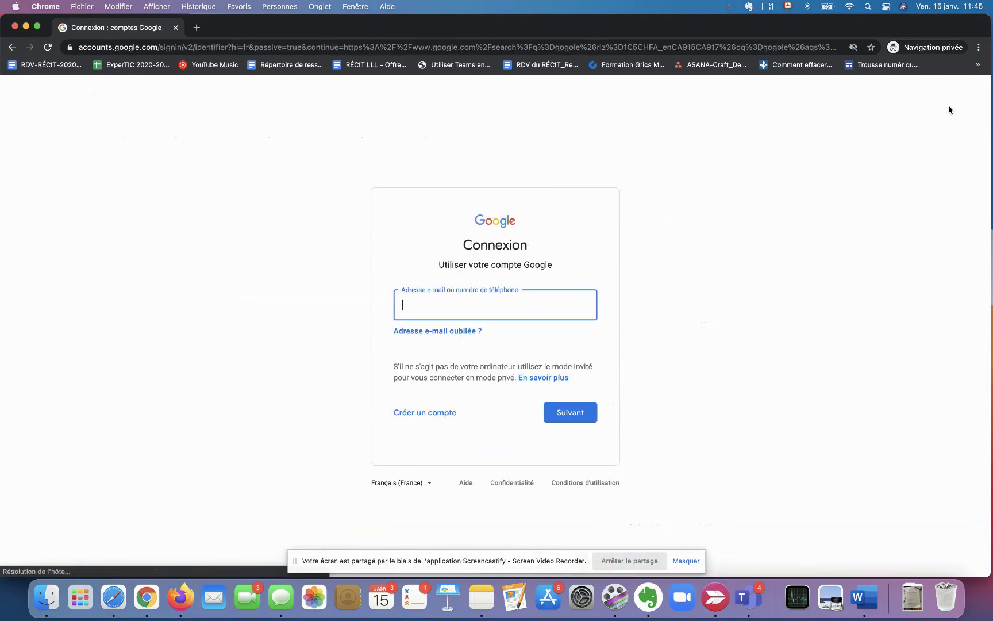
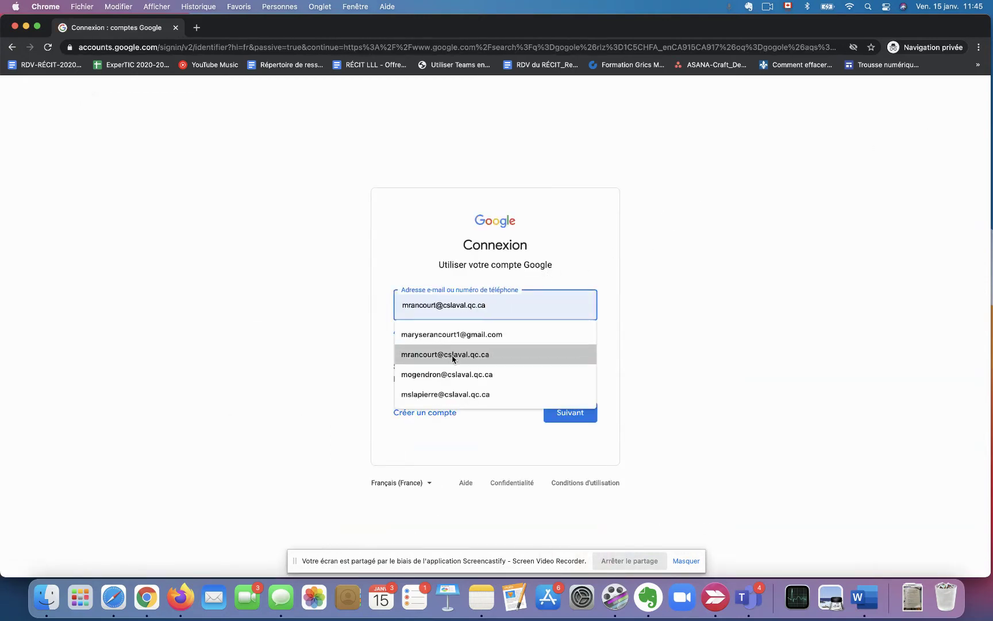
{"action": "left_click", "coordinate": [460, 338]}
{"action": "left_click", "coordinate": [577, 412]}
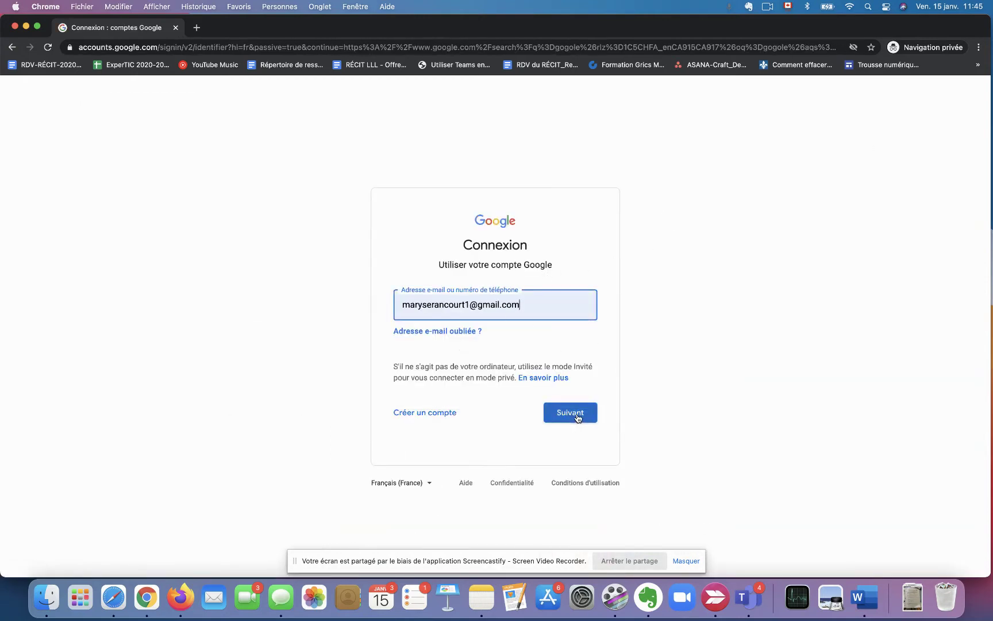
{"action": "type", "text": "•••"}
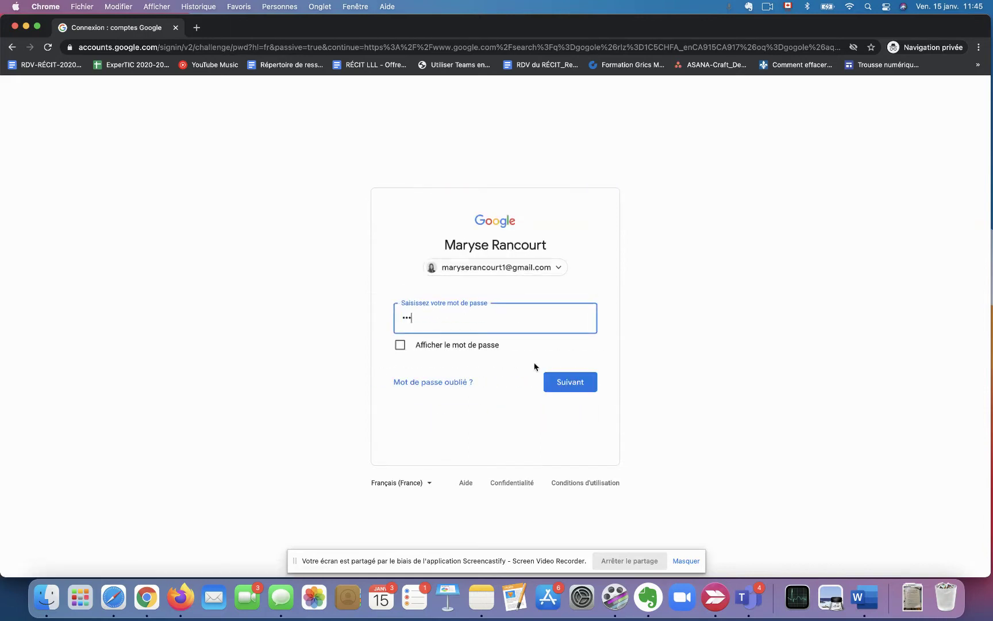
{"action": "key", "text": "Return"}
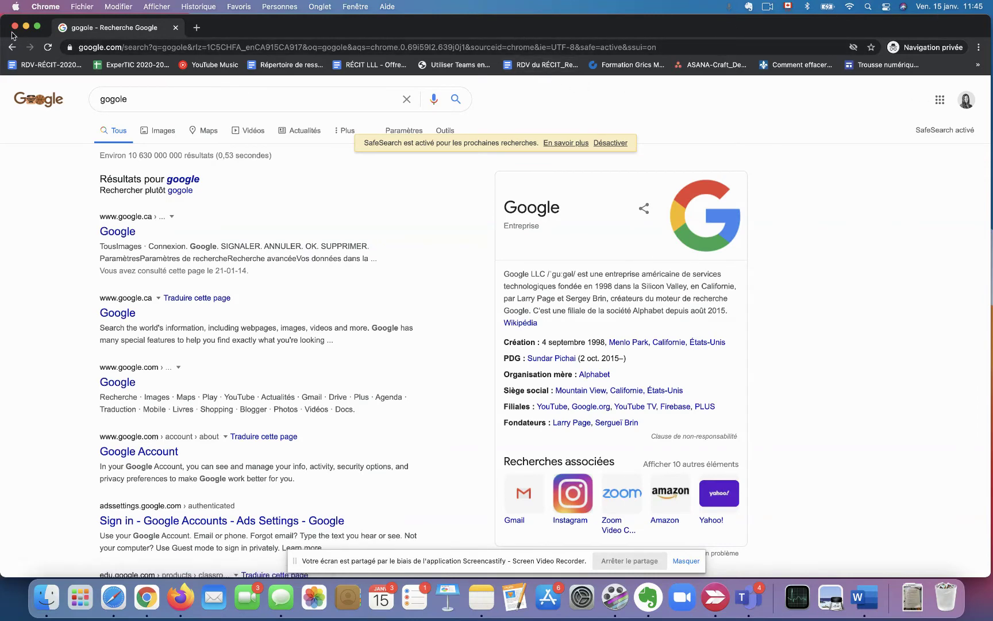
{"action": "left_click_drag", "start_coordinate": [2, 22], "coordinate": [477, 22]}
Copy the meeting's joining information and load it in the private window, allowing camera and microphone.
{"action": "key", "text": "super+w"}
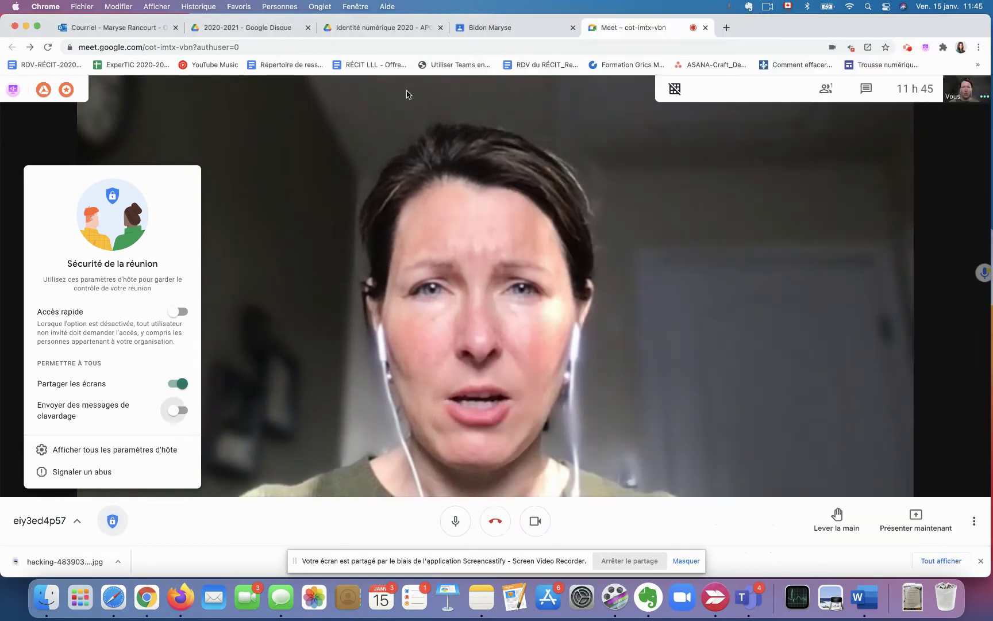
{"action": "left_click_drag", "start_coordinate": [990, 25], "coordinate": [539, 26]}
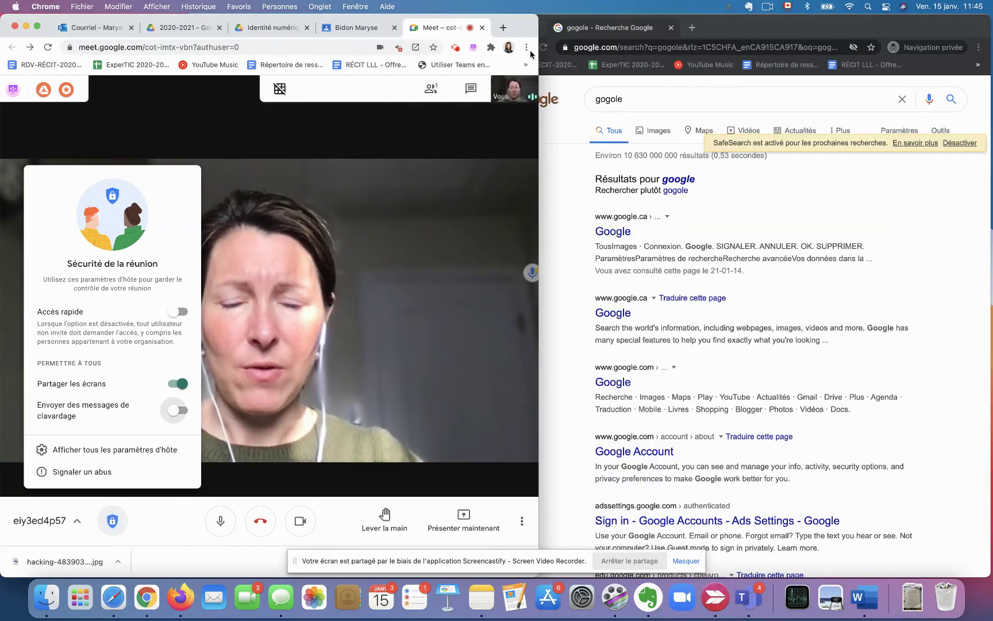
{"action": "left_click", "coordinate": [49, 521]}
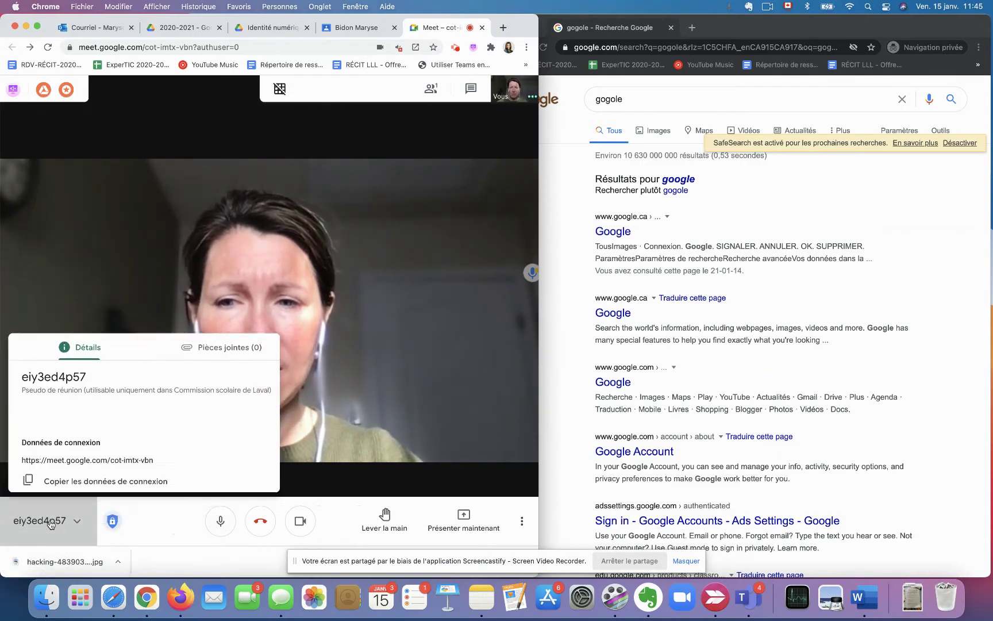
{"action": "left_click", "coordinate": [79, 477]}
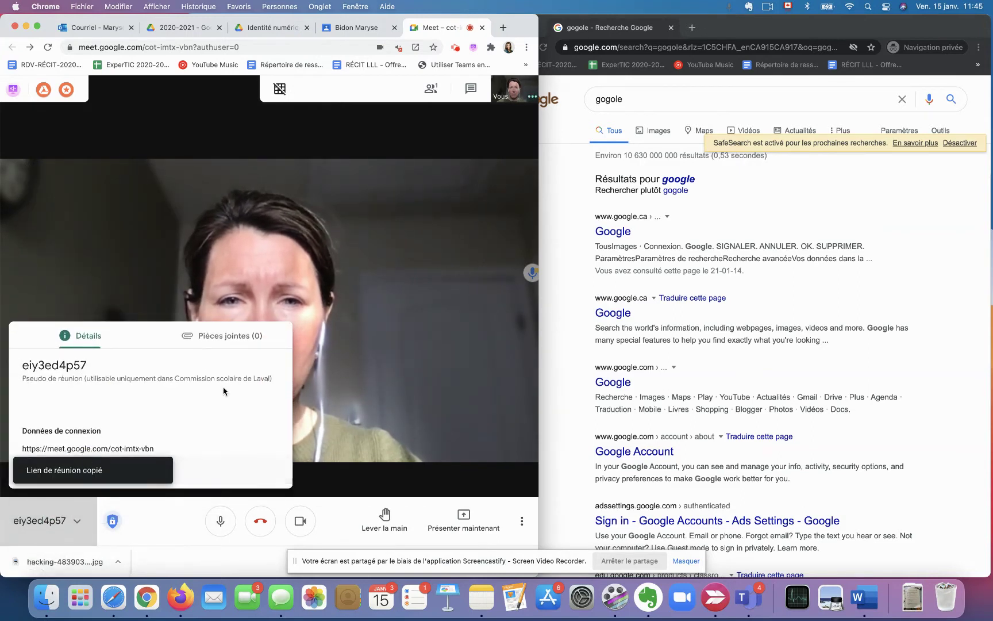
{"action": "left_click", "coordinate": [674, 44]}
{"action": "type", "text": "https://meet.google.com/cot-imtx-vbn"}
{"action": "key", "text": "Return"}
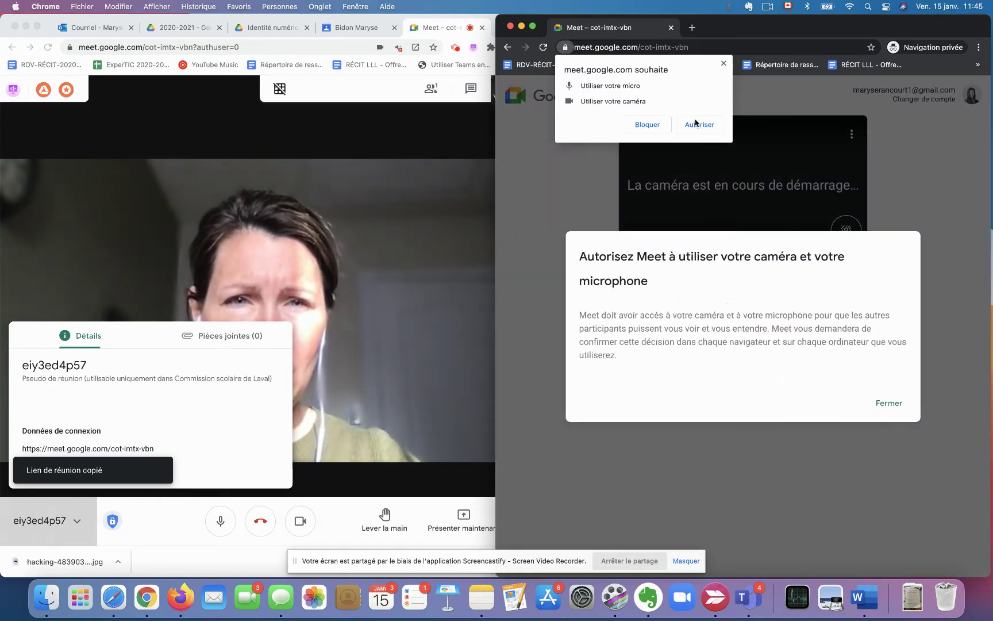
{"action": "left_click", "coordinate": [698, 124]}
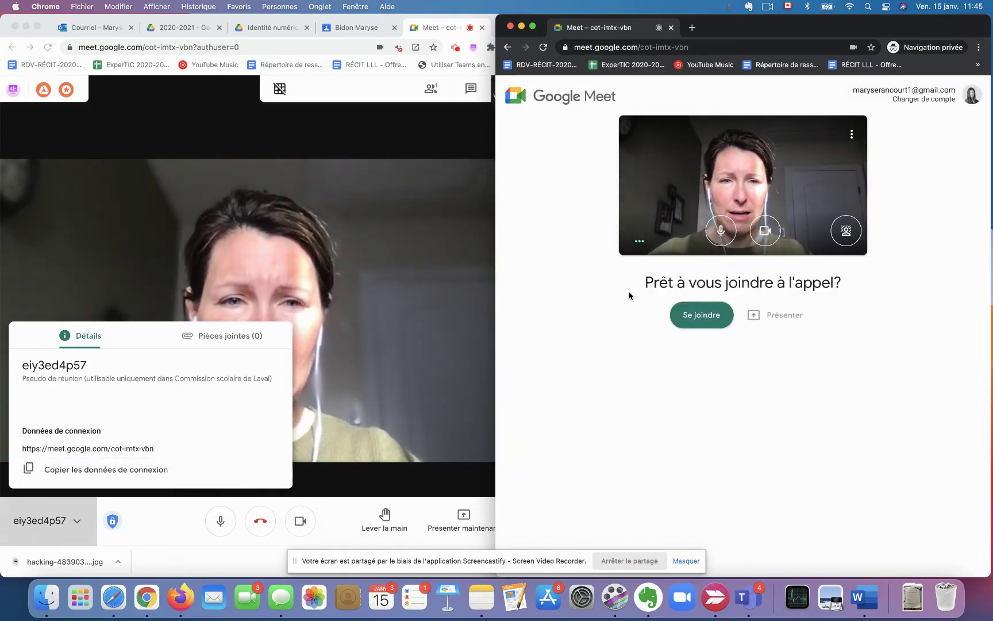
Mute the host's microphone and turn off the host's camera.
{"action": "left_click", "coordinate": [309, 280]}
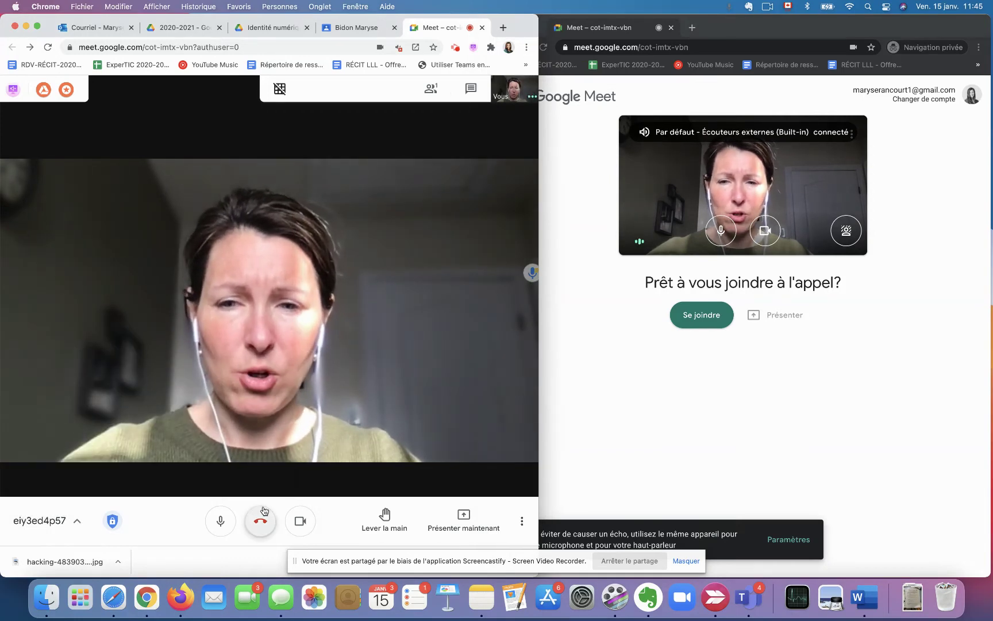
{"action": "left_click", "coordinate": [219, 522]}
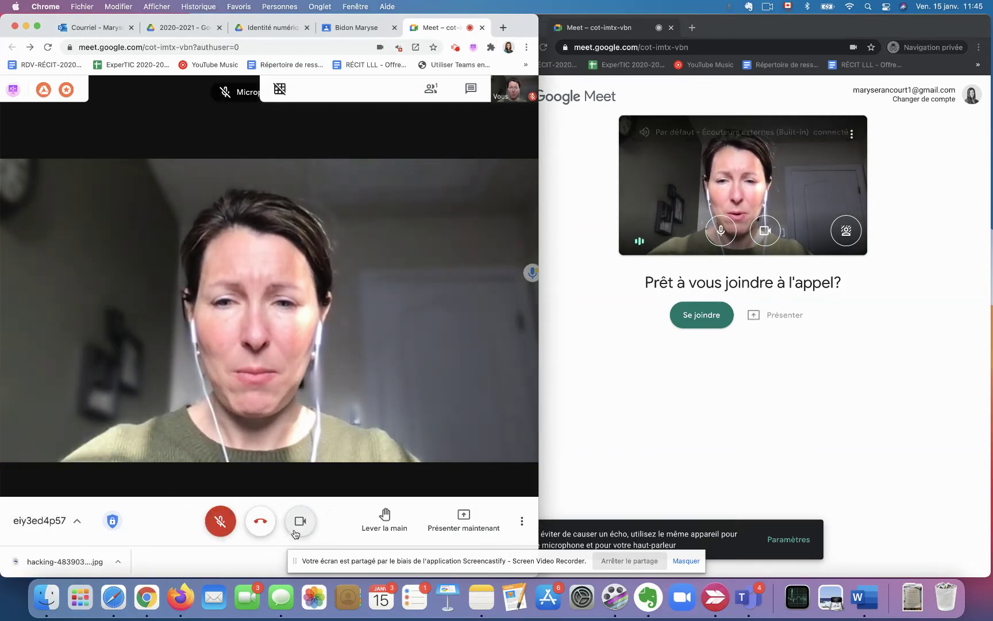
{"action": "left_click", "coordinate": [300, 523]}
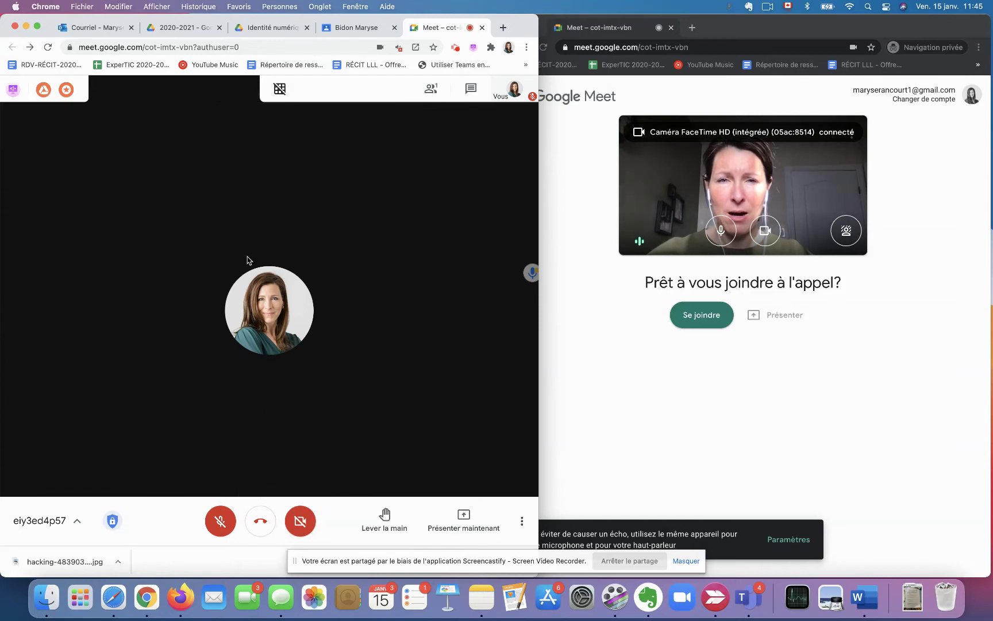
Ask to join the call from the incognito window with 'Se joindre'.
{"action": "mouse_move", "coordinate": [509, 95]}
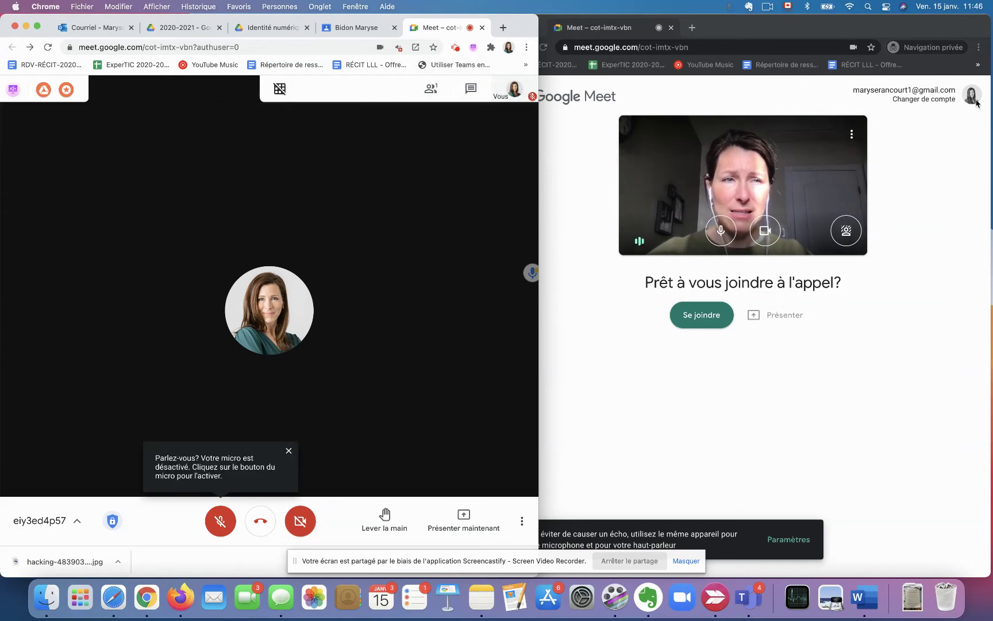
{"action": "left_click", "coordinate": [708, 320]}
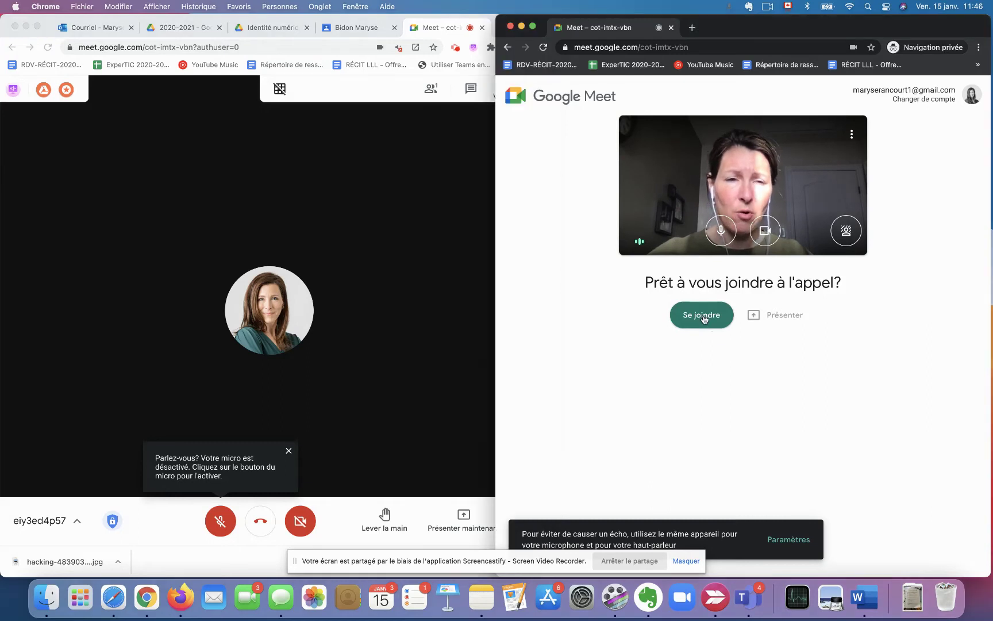
{"action": "left_click", "coordinate": [705, 320]}
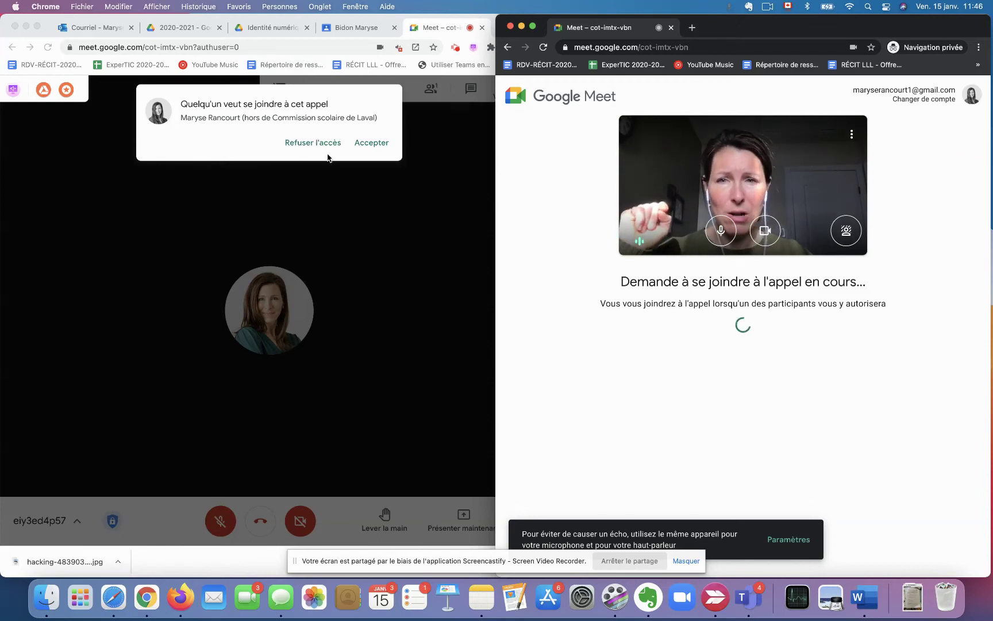
Admit the waiting incognito participant with 'Accepter' in the host's window.
{"action": "left_click", "coordinate": [377, 145]}
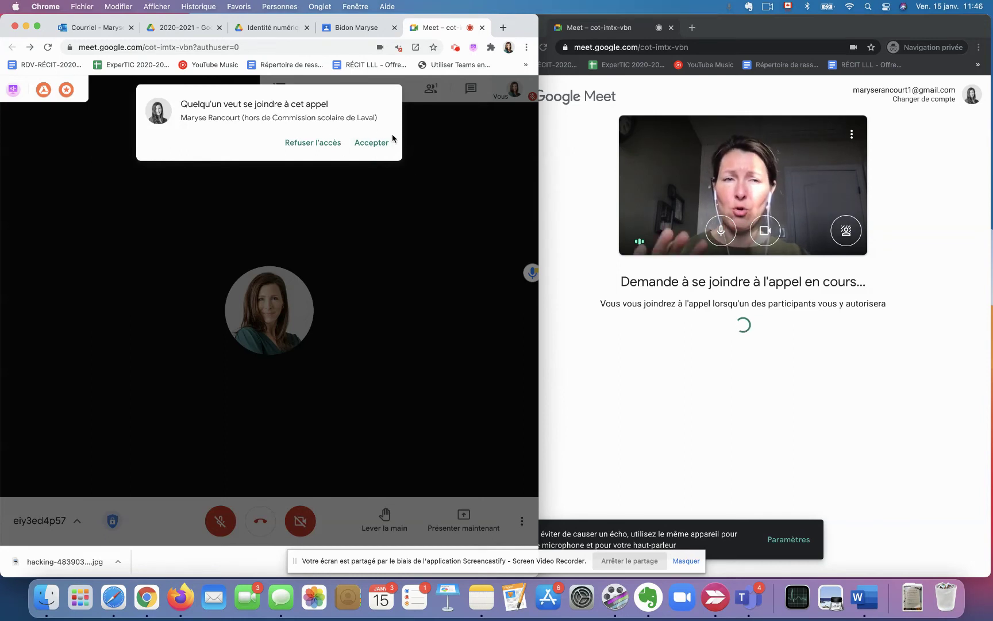
{"action": "left_click_drag", "start_coordinate": [515, 35], "coordinate": [551, 34]}
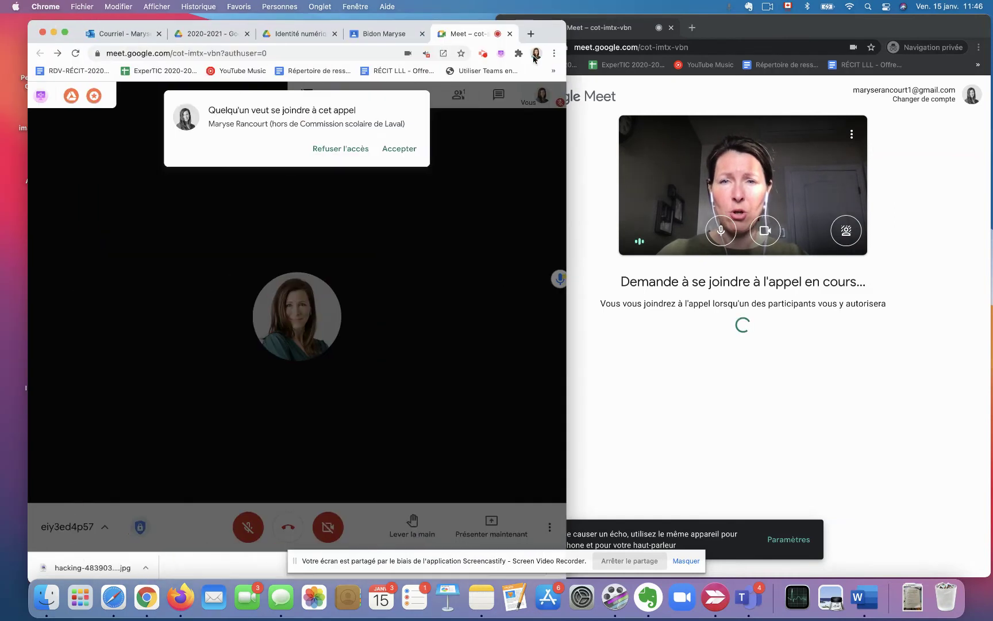
{"action": "left_click", "coordinate": [407, 153]}
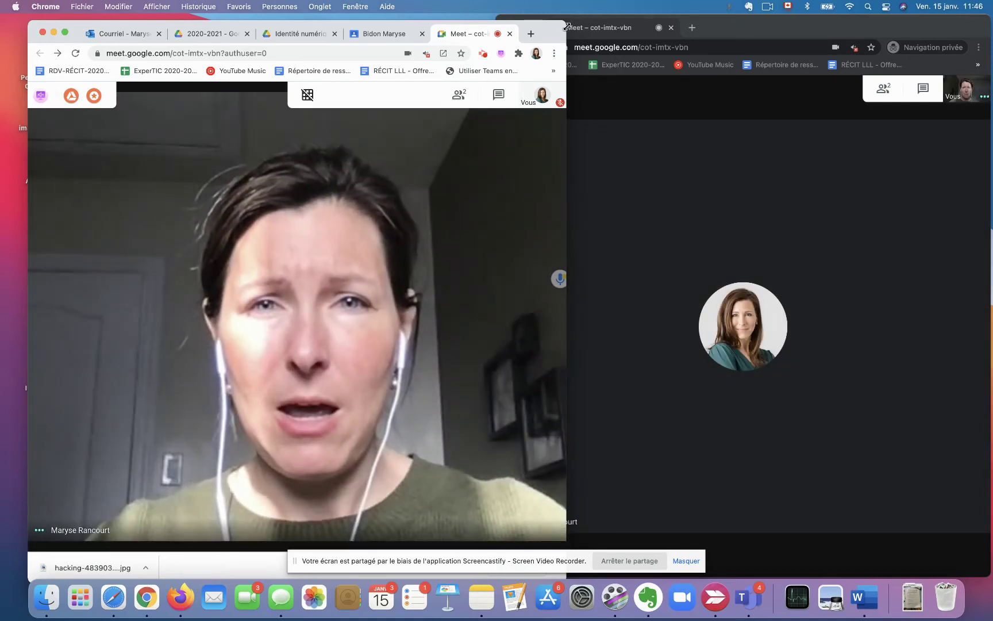
Arrange the host and participant Meet windows side by side, widening the participant's window.
{"action": "left_click_drag", "start_coordinate": [554, 29], "coordinate": [523, 24]}
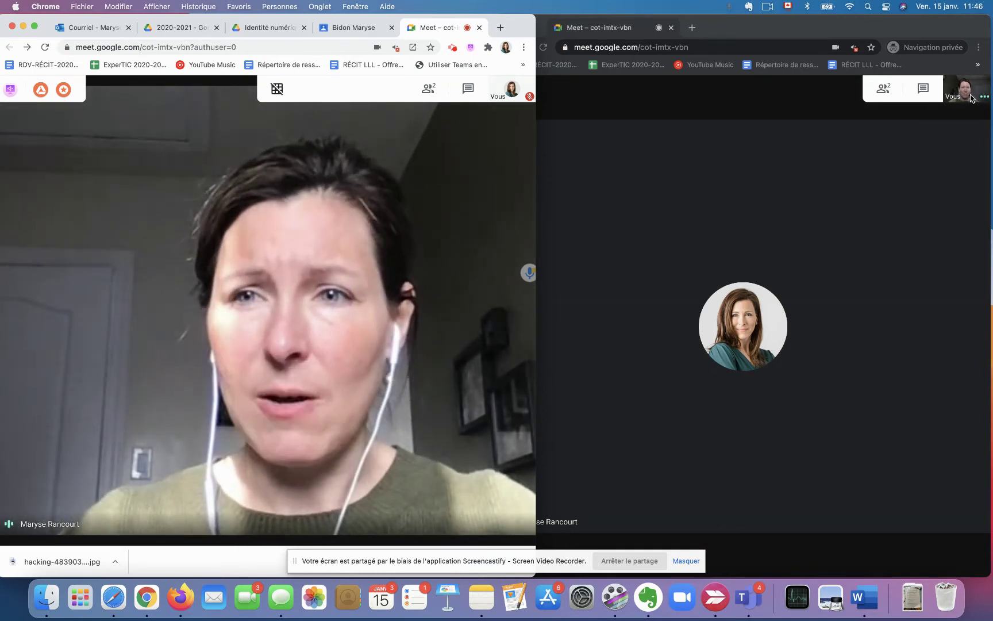
{"action": "mouse_move", "coordinate": [235, 394]}
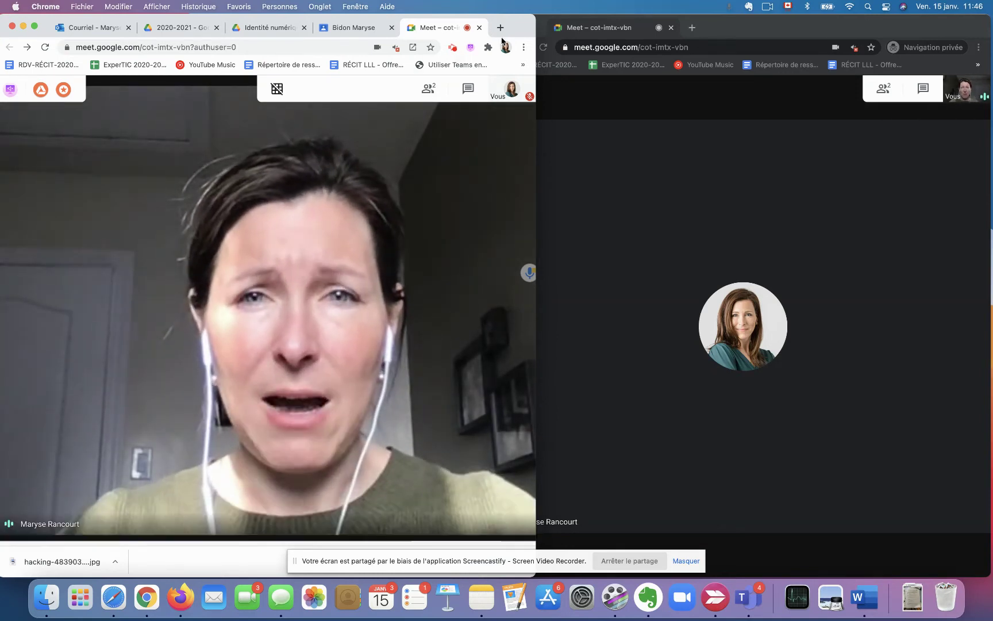
{"action": "mouse_move", "coordinate": [508, 98]}
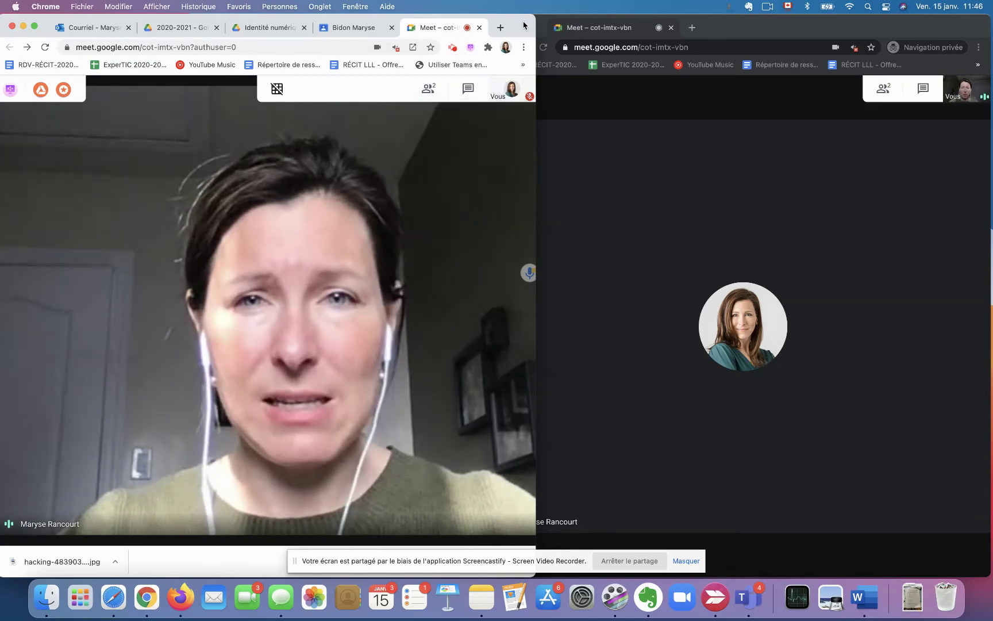
{"action": "left_click_drag", "start_coordinate": [524, 23], "coordinate": [20, 7]}
{"action": "left_click_drag", "start_coordinate": [755, 28], "coordinate": [379, 28]}
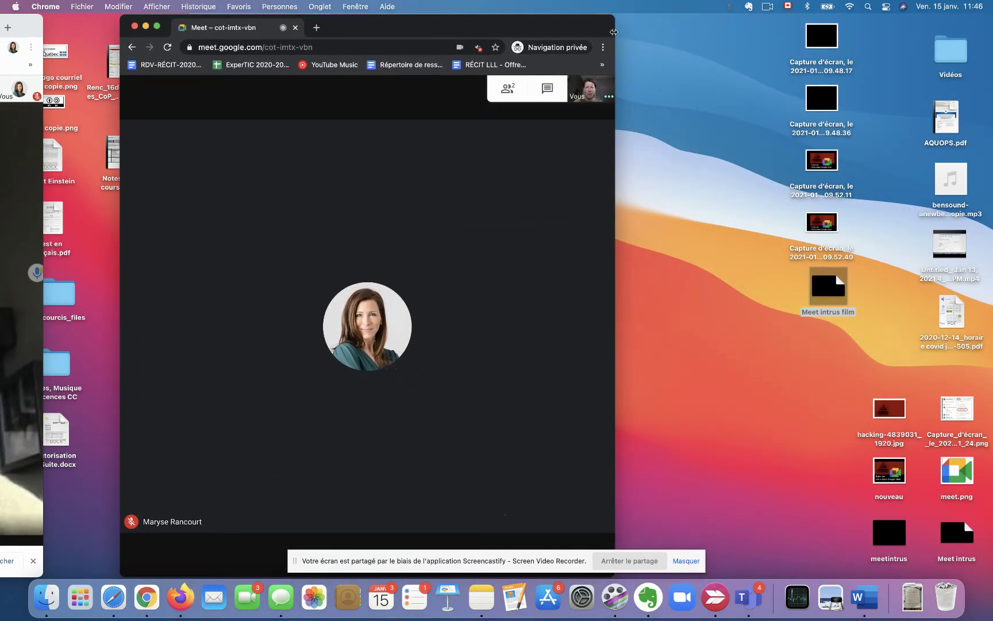
{"action": "left_click_drag", "start_coordinate": [960, 30], "coordinate": [991, 32]}
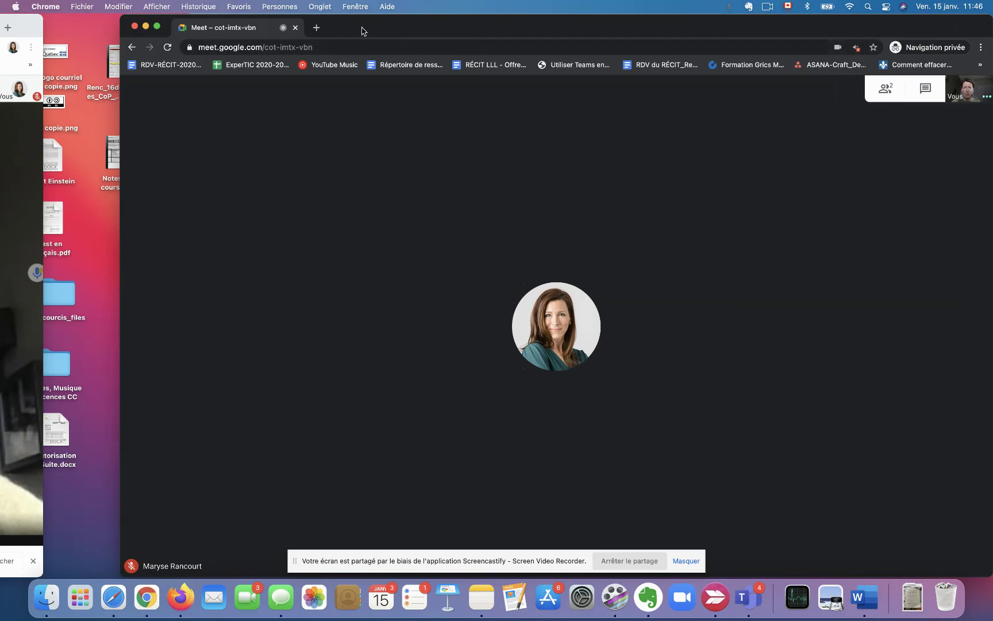
{"action": "left_click_drag", "start_coordinate": [362, 30], "coordinate": [325, 23]}
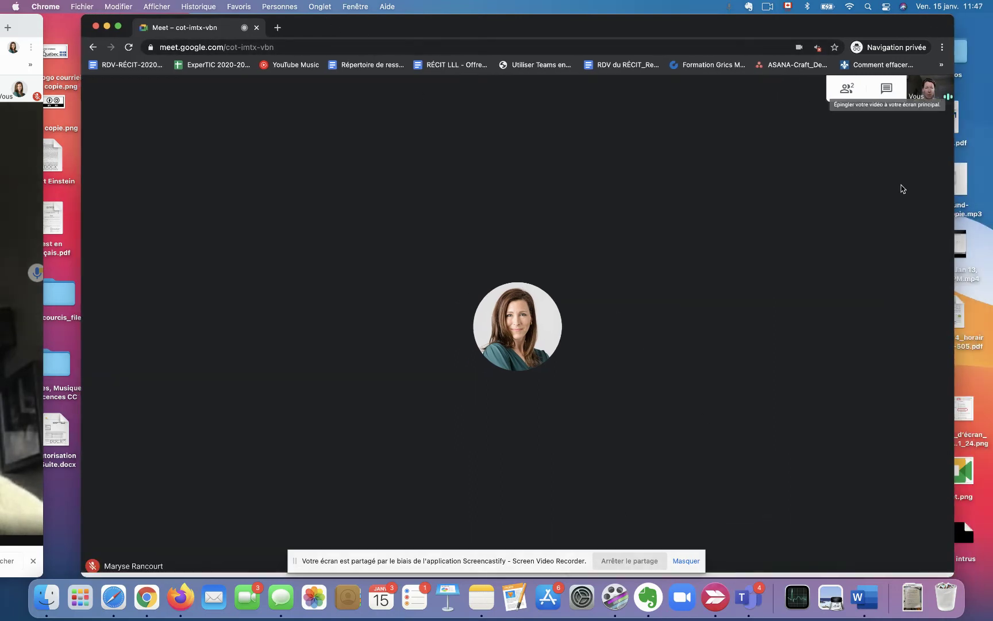
Show the participant's Présenter options: entire screen, window or tab.
{"action": "left_click", "coordinate": [880, 549]}
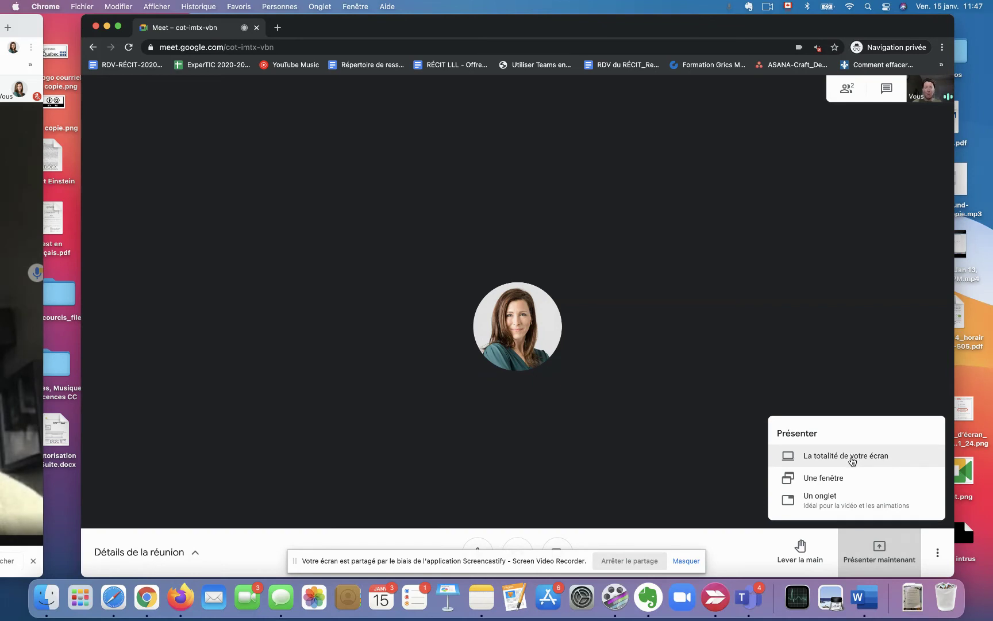
{"action": "left_click_drag", "start_coordinate": [23, 16], "coordinate": [579, 15]}
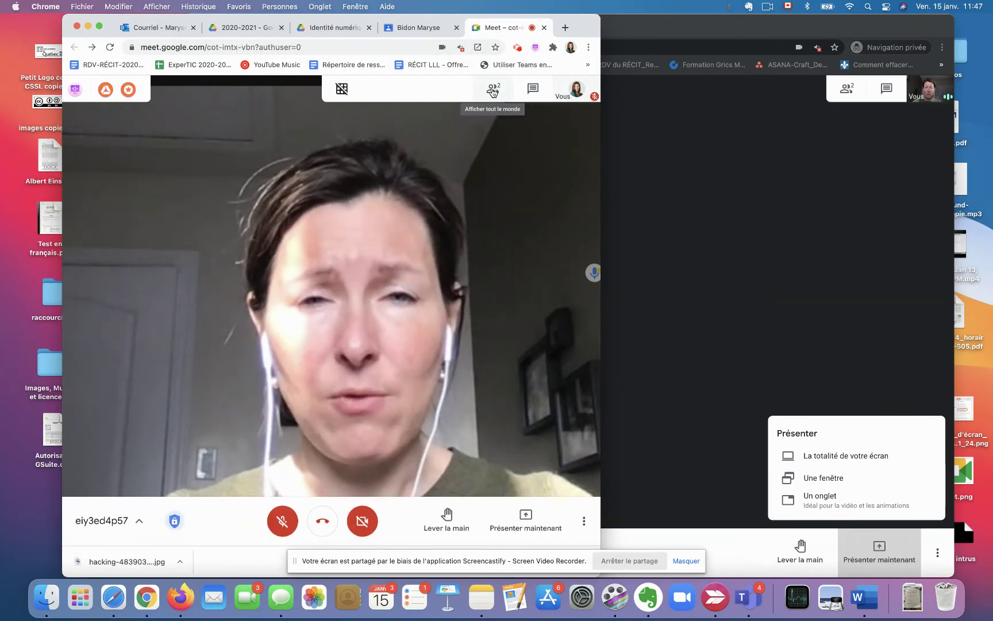
Toggle 'Partager les écrans' off and back on in Sécurité de la réunion.
{"action": "left_click", "coordinate": [149, 520]}
{"action": "left_click", "coordinate": [172, 520]}
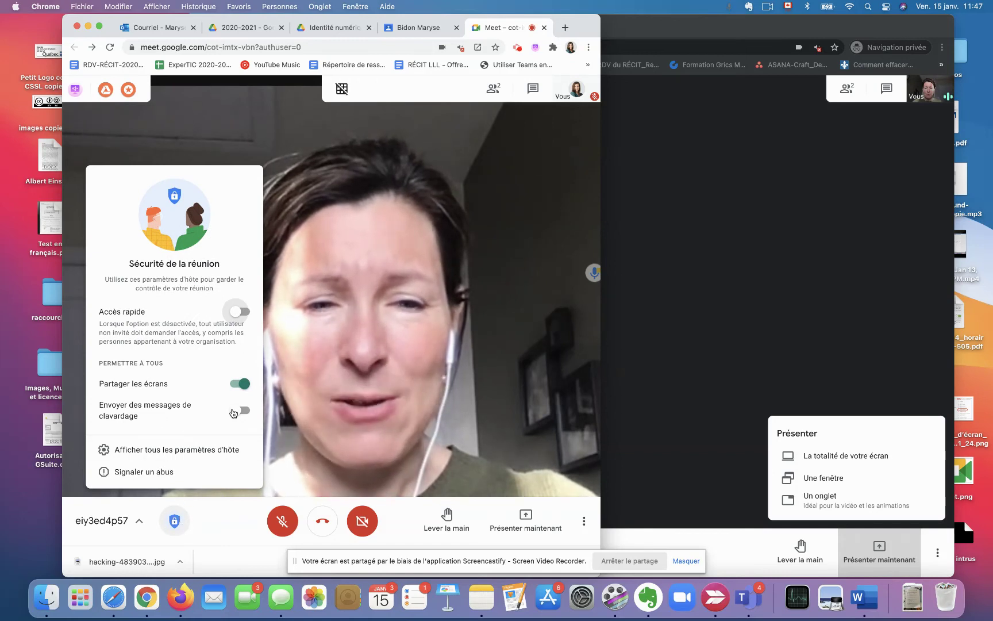
{"action": "left_click", "coordinate": [245, 384]}
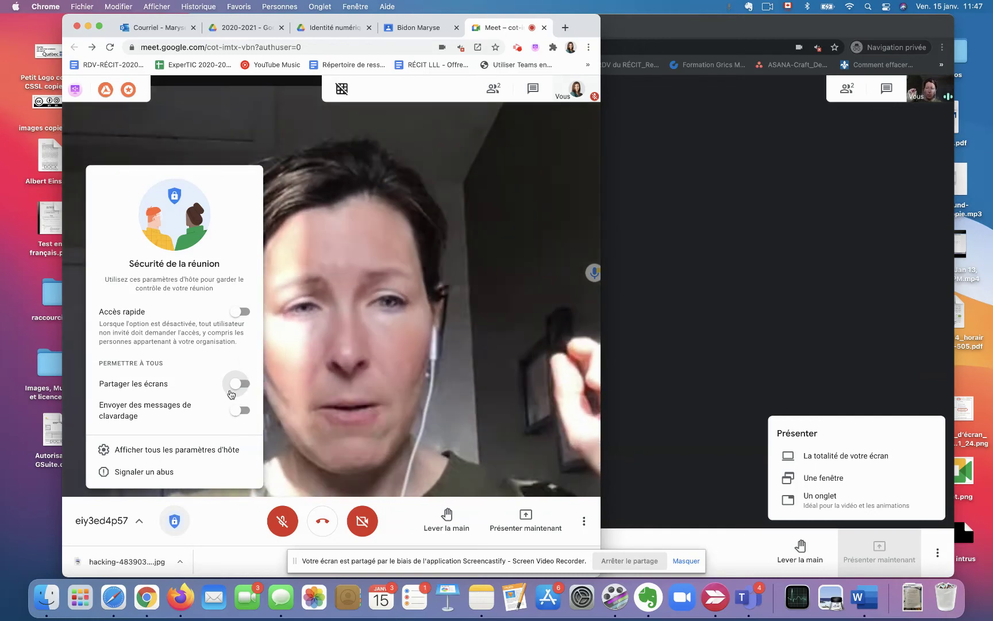
{"action": "left_click", "coordinate": [235, 385]}
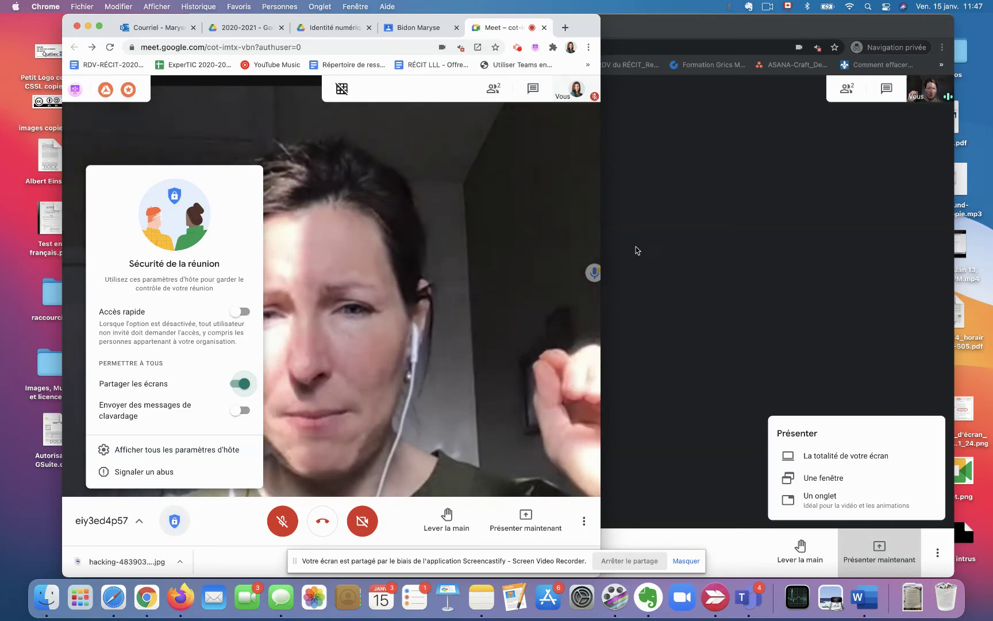
Rearrange the windows and open the participant's people list, Personnes (2).
{"action": "left_click_drag", "start_coordinate": [582, 31], "coordinate": [83, 35]}
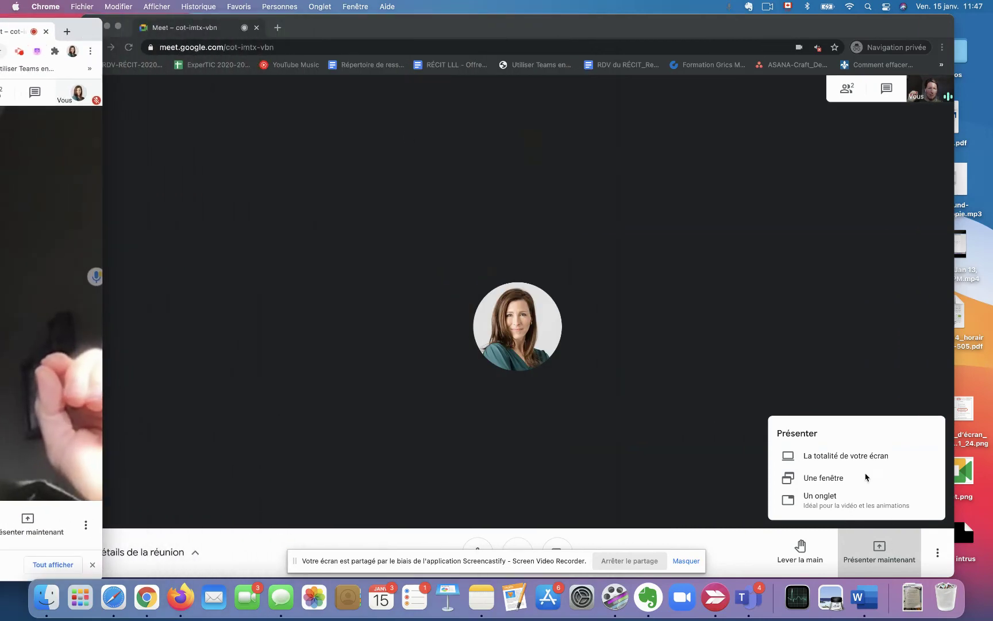
{"action": "left_click_drag", "start_coordinate": [97, 35], "coordinate": [668, 35]}
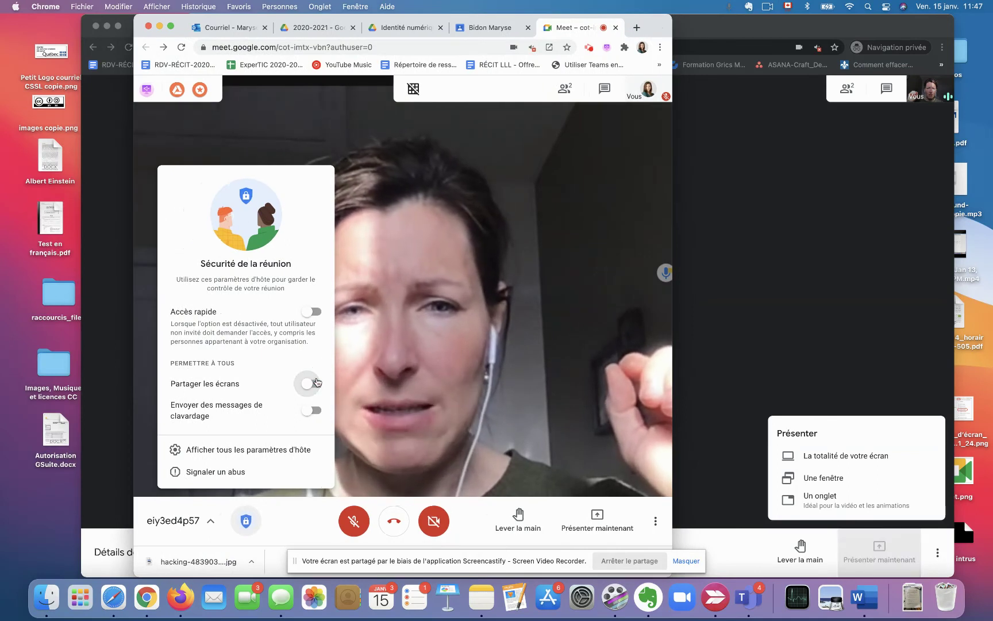
{"action": "left_click_drag", "start_coordinate": [652, 26], "coordinate": [28, 15]}
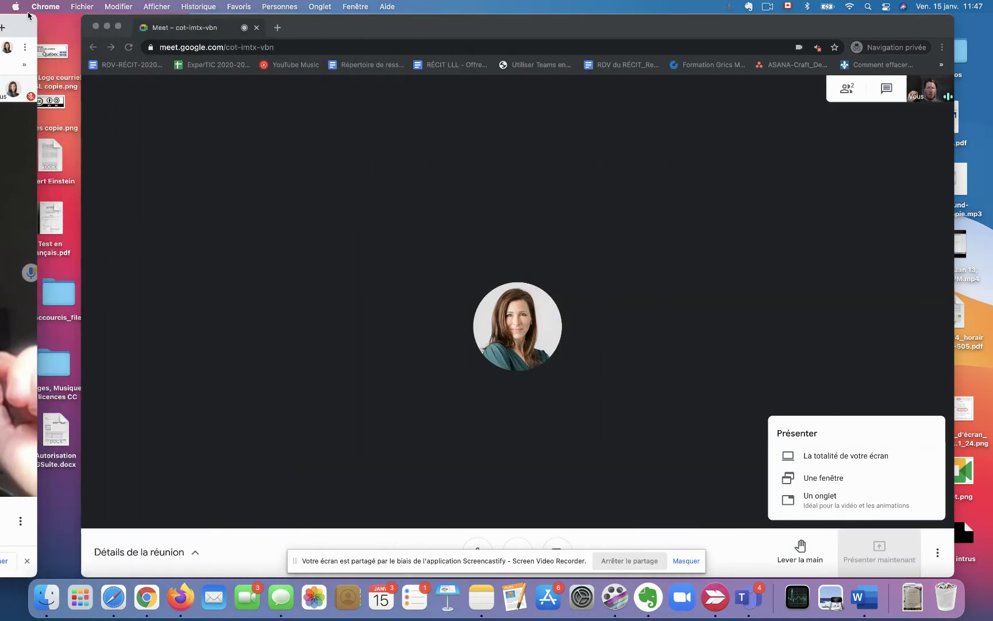
{"action": "left_click_drag", "start_coordinate": [490, 29], "coordinate": [471, 30]}
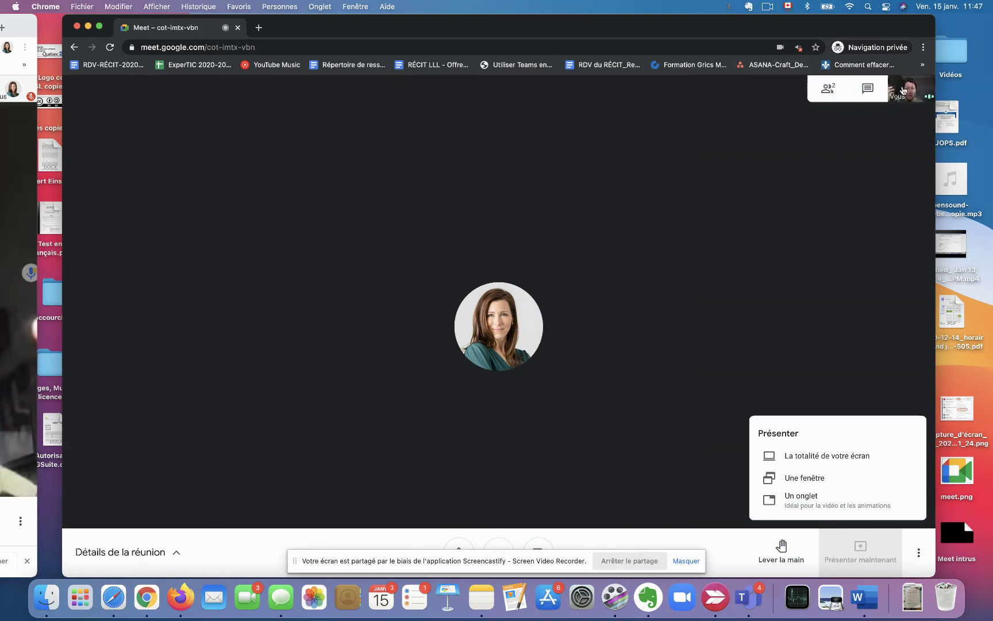
{"action": "left_click", "coordinate": [829, 88]}
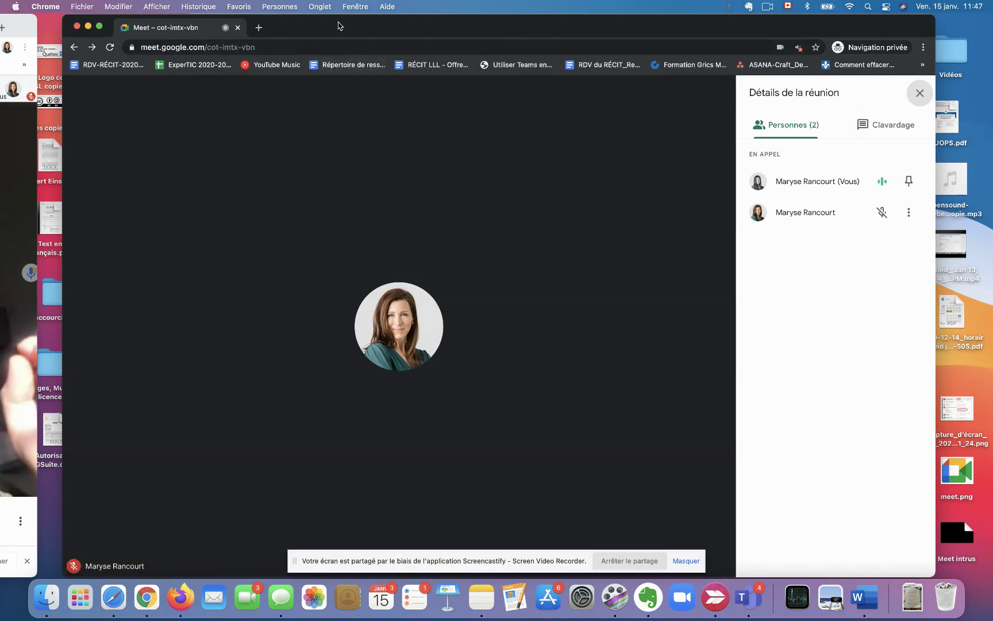
Close the host's Sécurité de la réunion panel, then bring forward and widen the participant's window.
{"action": "left_click_drag", "start_coordinate": [23, 25], "coordinate": [577, 4]}
{"action": "left_click", "coordinate": [344, 310]}
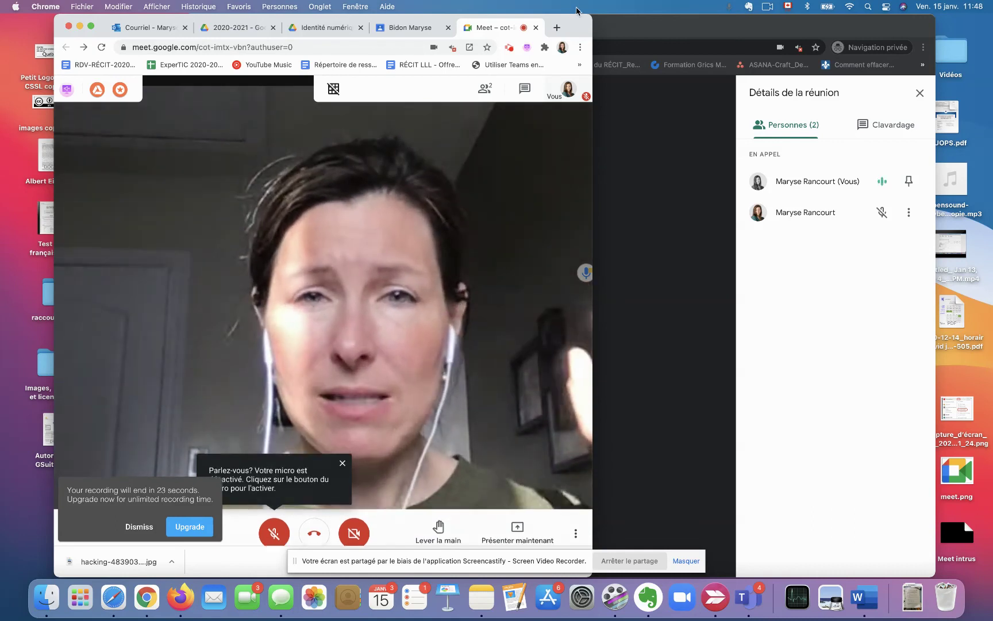
{"action": "left_click_drag", "start_coordinate": [581, 25], "coordinate": [28, 25]}
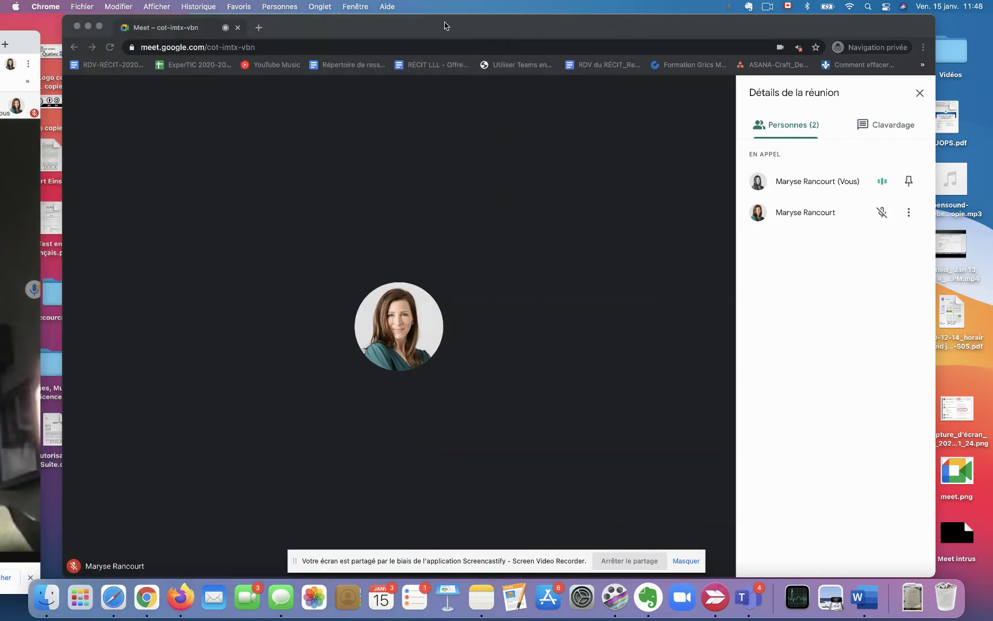
{"action": "left_click", "coordinate": [461, 25]}
{"action": "left_click_drag", "start_coordinate": [460, 25], "coordinate": [439, 17]}
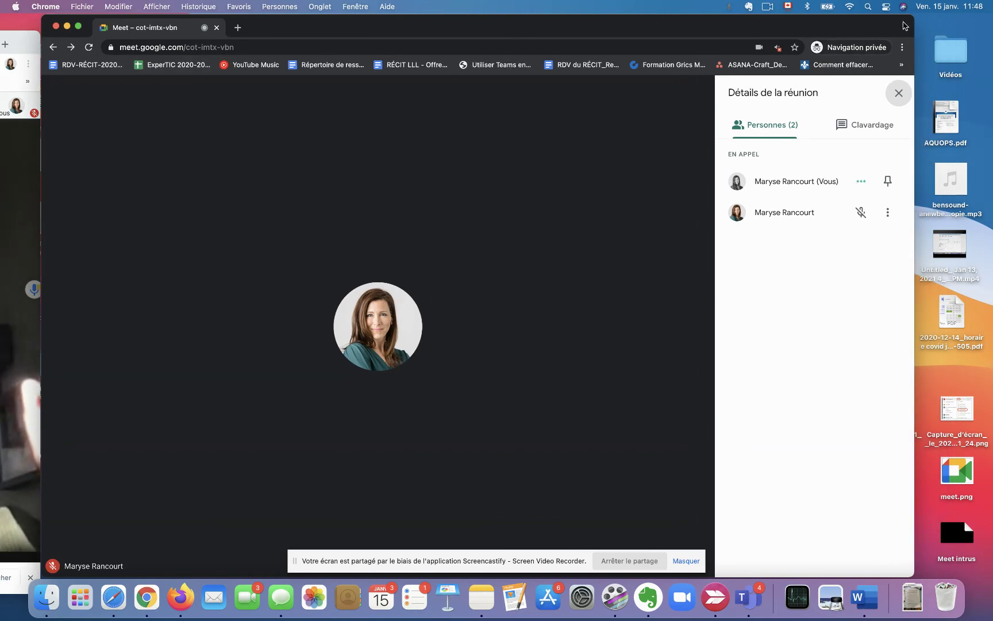
{"action": "left_click_drag", "start_coordinate": [914, 24], "coordinate": [977, 16]}
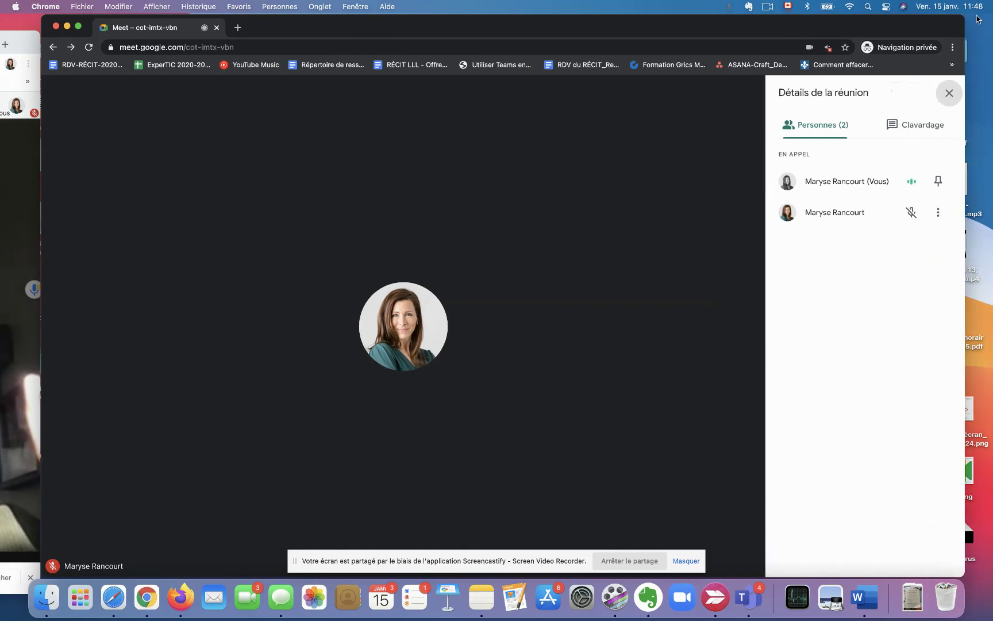